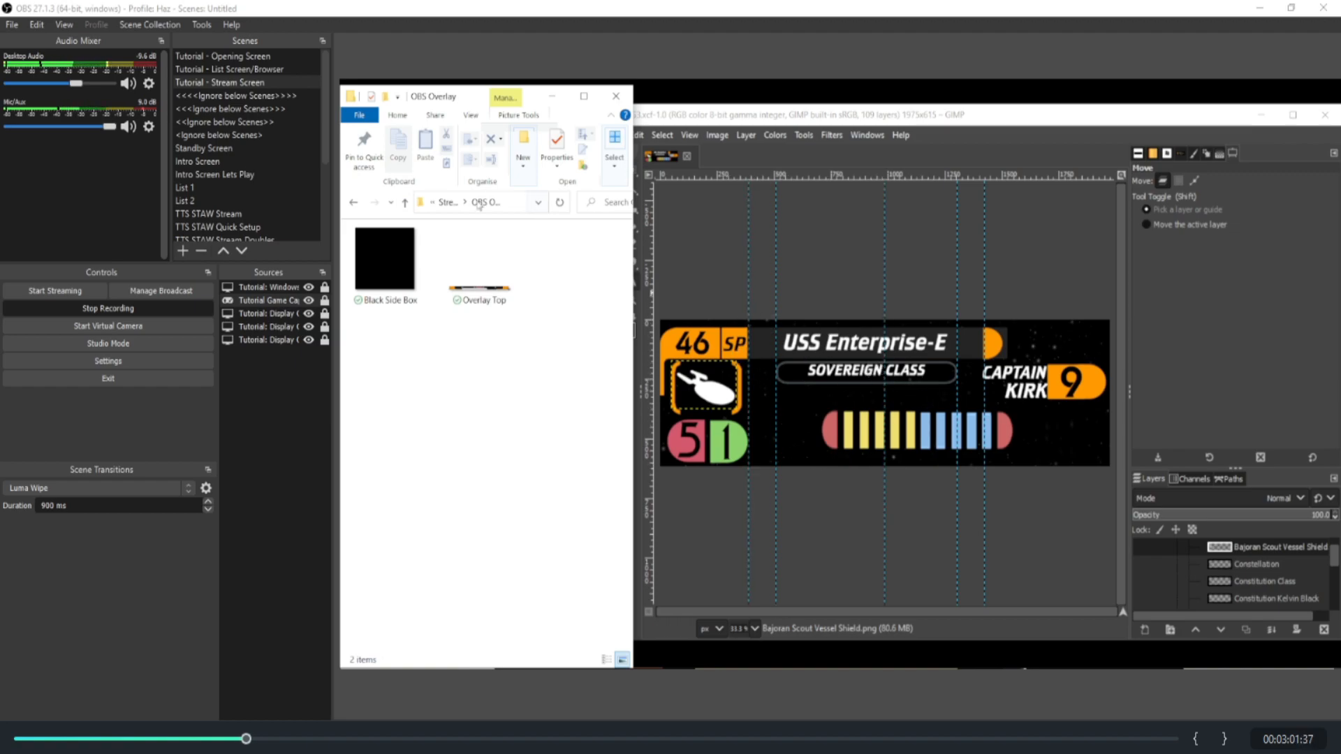
Step: Go up from the OBS Overlay folder and open the Ship Card folder
{"action": "left_click", "coordinate": [405, 202]}
{"action": "double_click", "coordinate": [384, 312]}
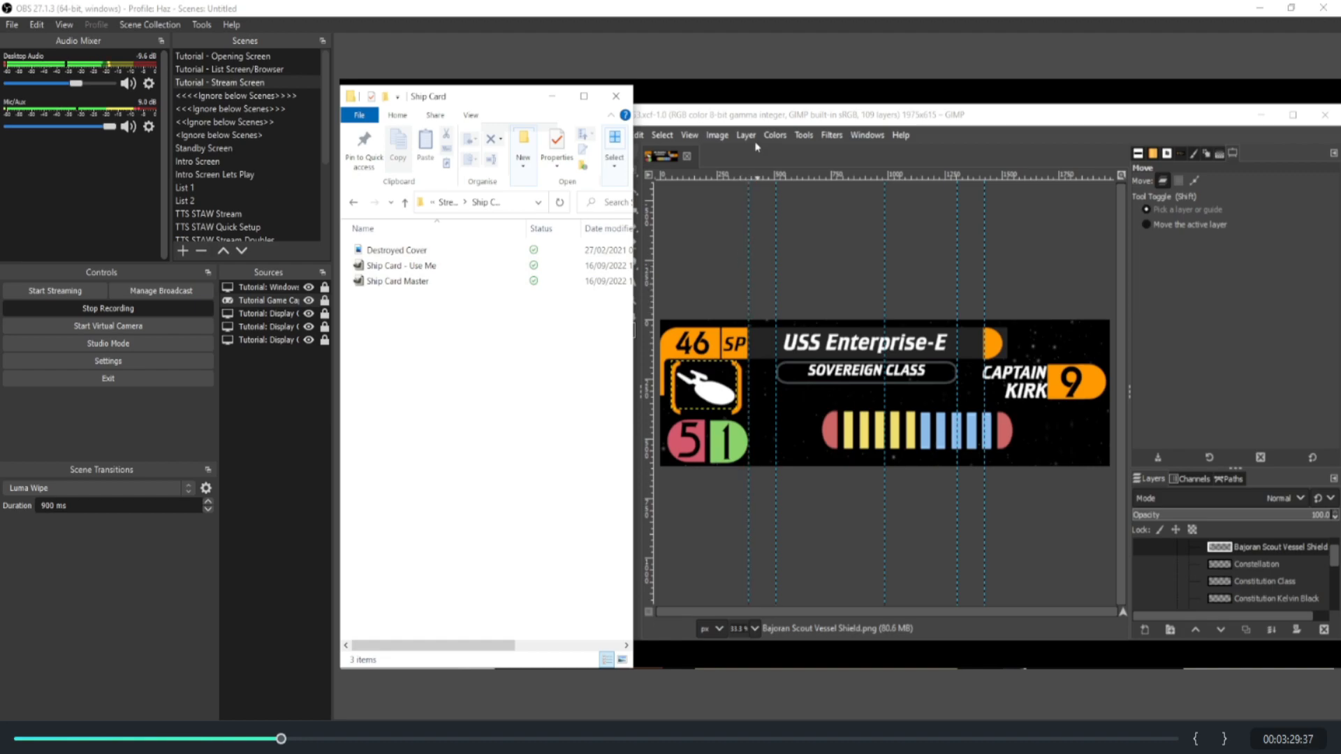
Step: Switch to the GIMP window with the ship card and make it taller to give the layer list more room
{"action": "left_click", "coordinate": [755, 118]}
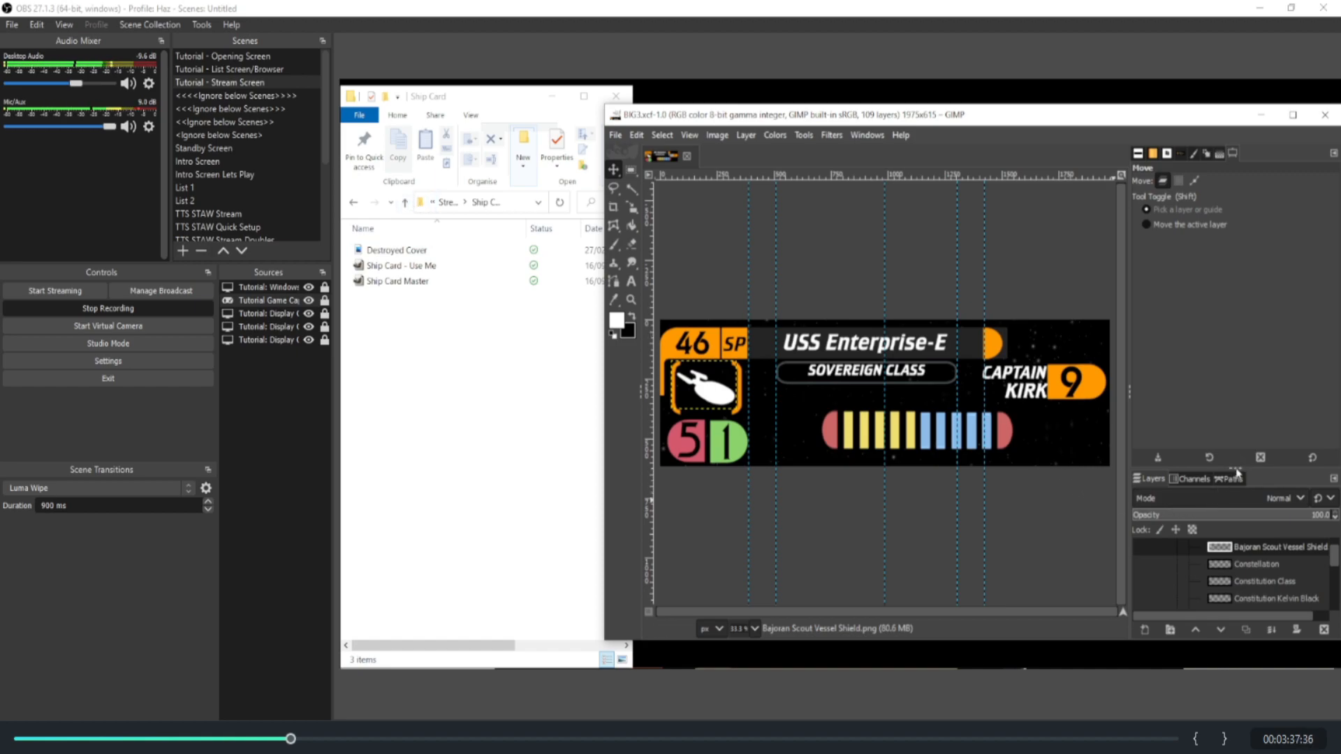
{"action": "scroll", "coordinate": [1238, 576], "scroll_direction": "down", "scroll_amount": 3}
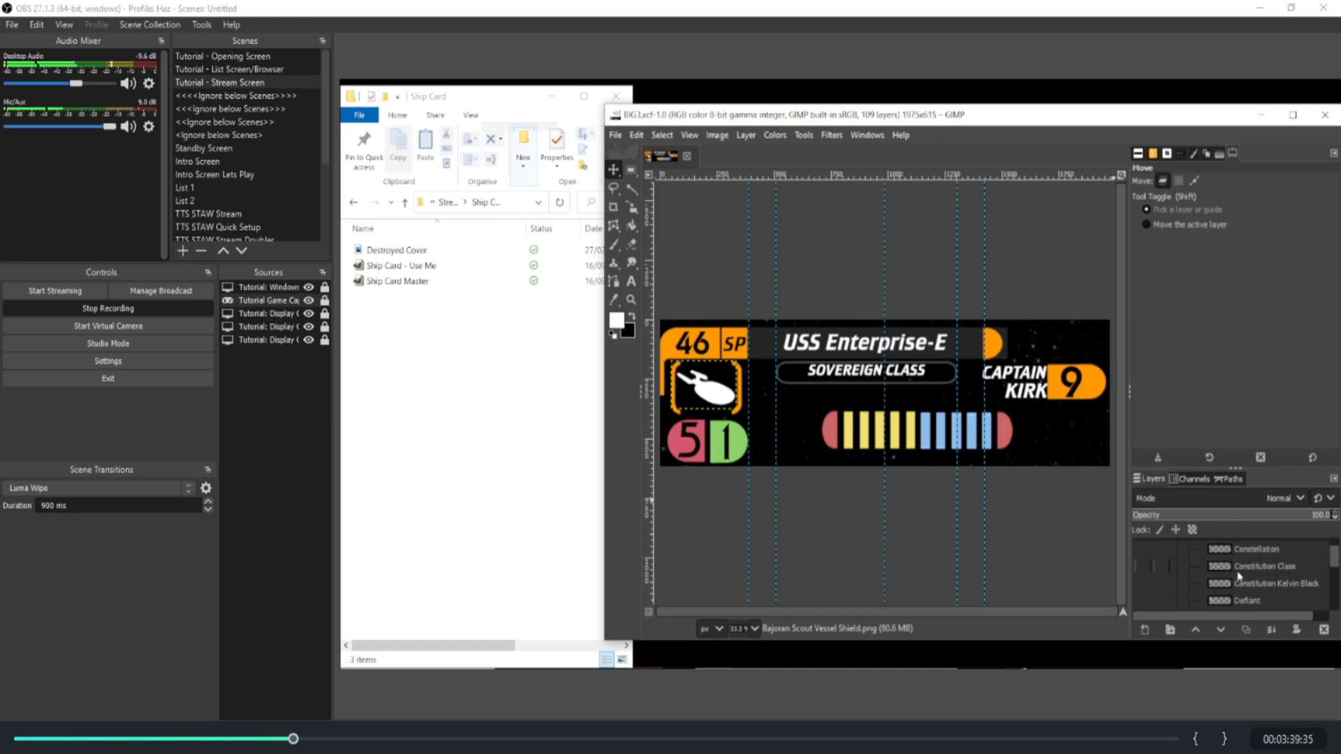
{"action": "left_click_drag", "start_coordinate": [1224, 640], "coordinate": [1224, 678]}
{"action": "scroll", "coordinate": [1236, 607], "scroll_direction": "up", "scroll_amount": 5}
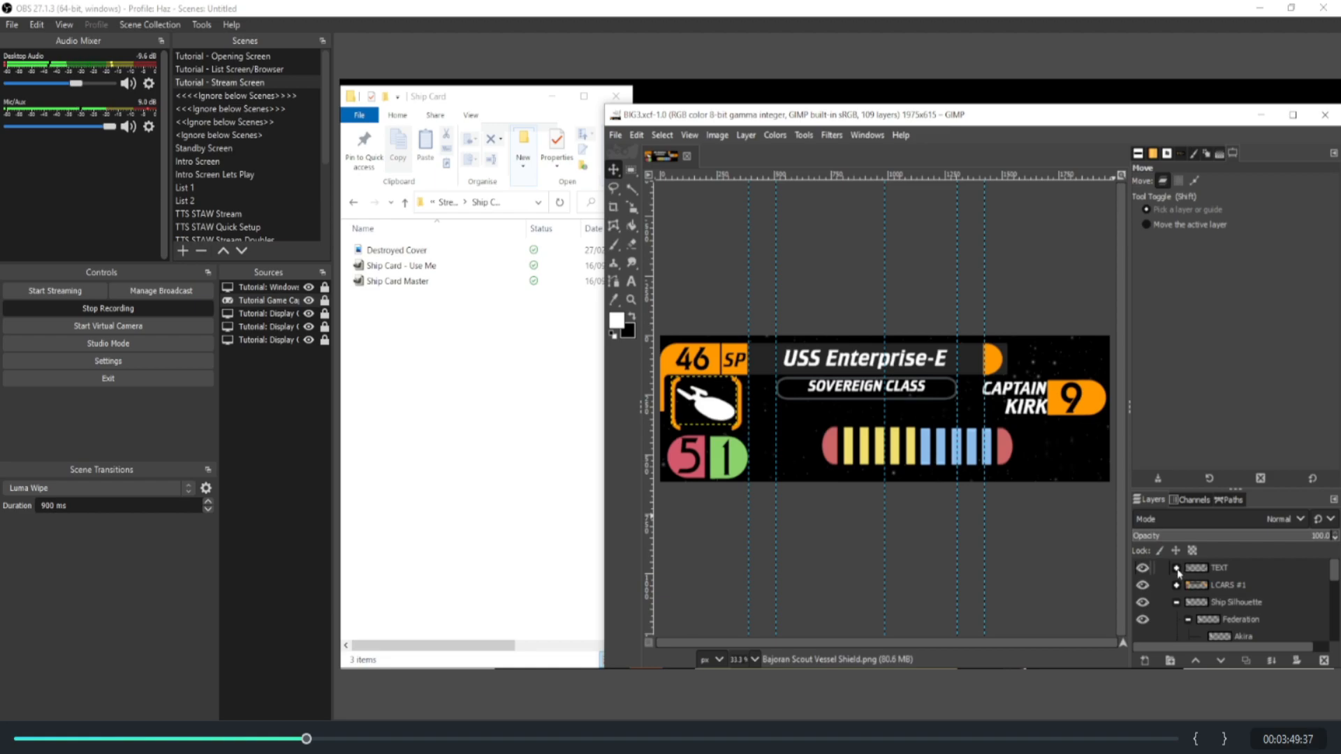
Step: Expand the TEXT layer group and select its Ship Name, Cost and SP layers to see which card text each one holds
{"action": "left_click", "coordinate": [1176, 568]}
{"action": "scroll", "coordinate": [1184, 596], "scroll_direction": "down", "scroll_amount": 1}
{"action": "left_click", "coordinate": [1217, 602]}
{"action": "left_click", "coordinate": [1233, 587]}
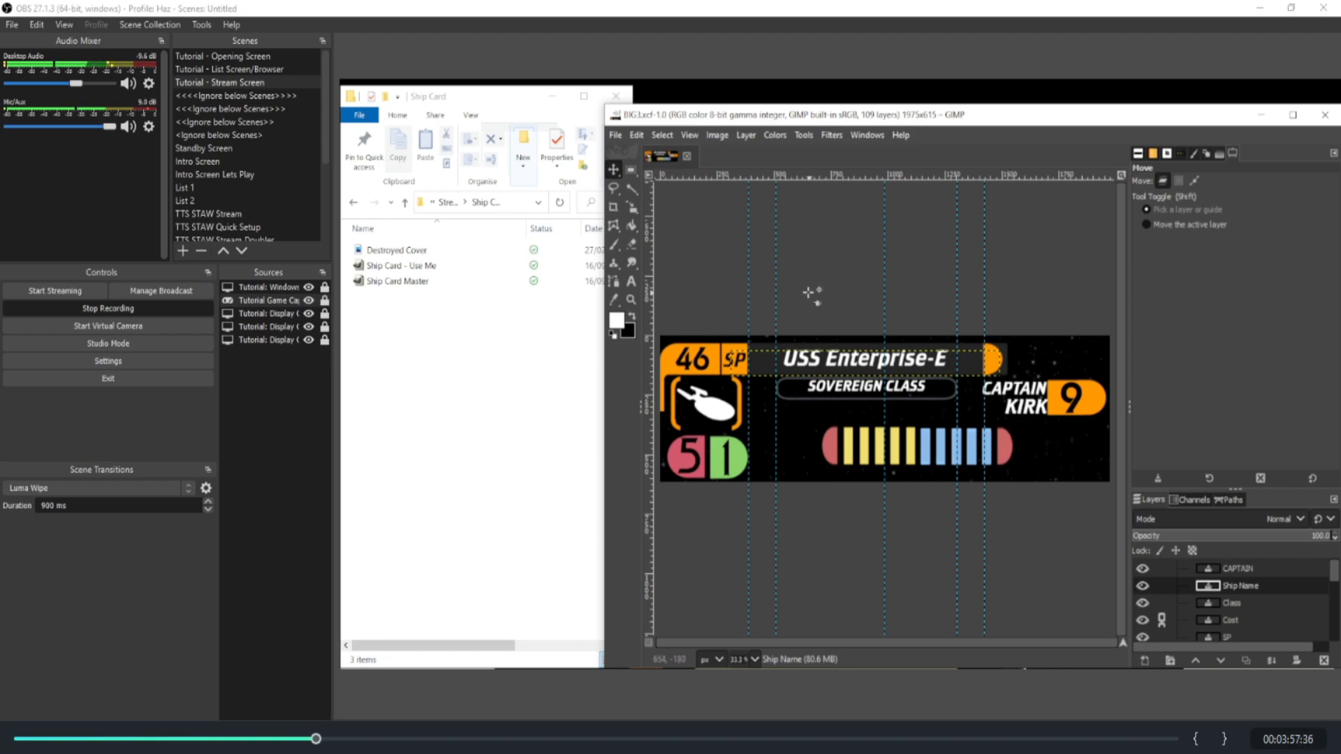
{"action": "mouse_move", "coordinate": [801, 105]}
{"action": "left_mouse_down"}
{"action": "mouse_move", "coordinate": [800, 69]}
{"action": "mouse_move", "coordinate": [800, 83]}
{"action": "left_mouse_up"}
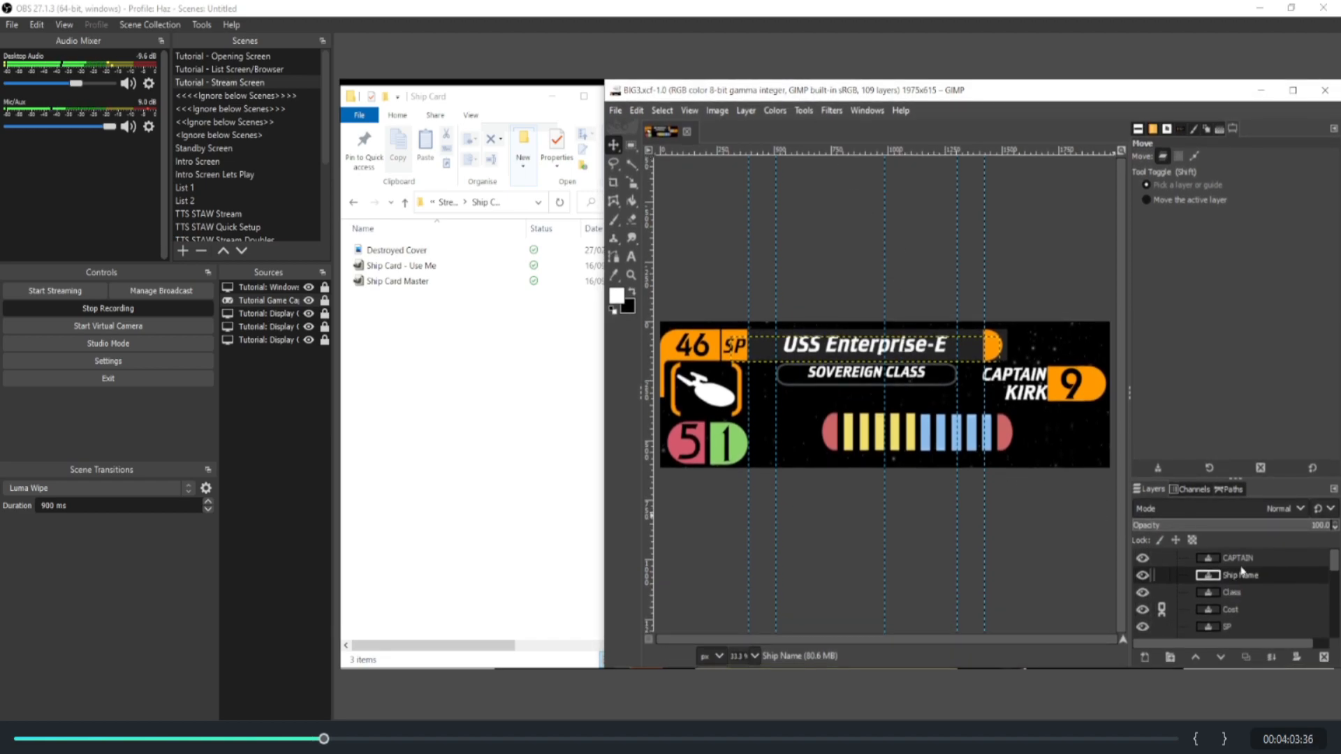
{"action": "scroll", "coordinate": [1240, 583], "scroll_direction": "down", "scroll_amount": 1}
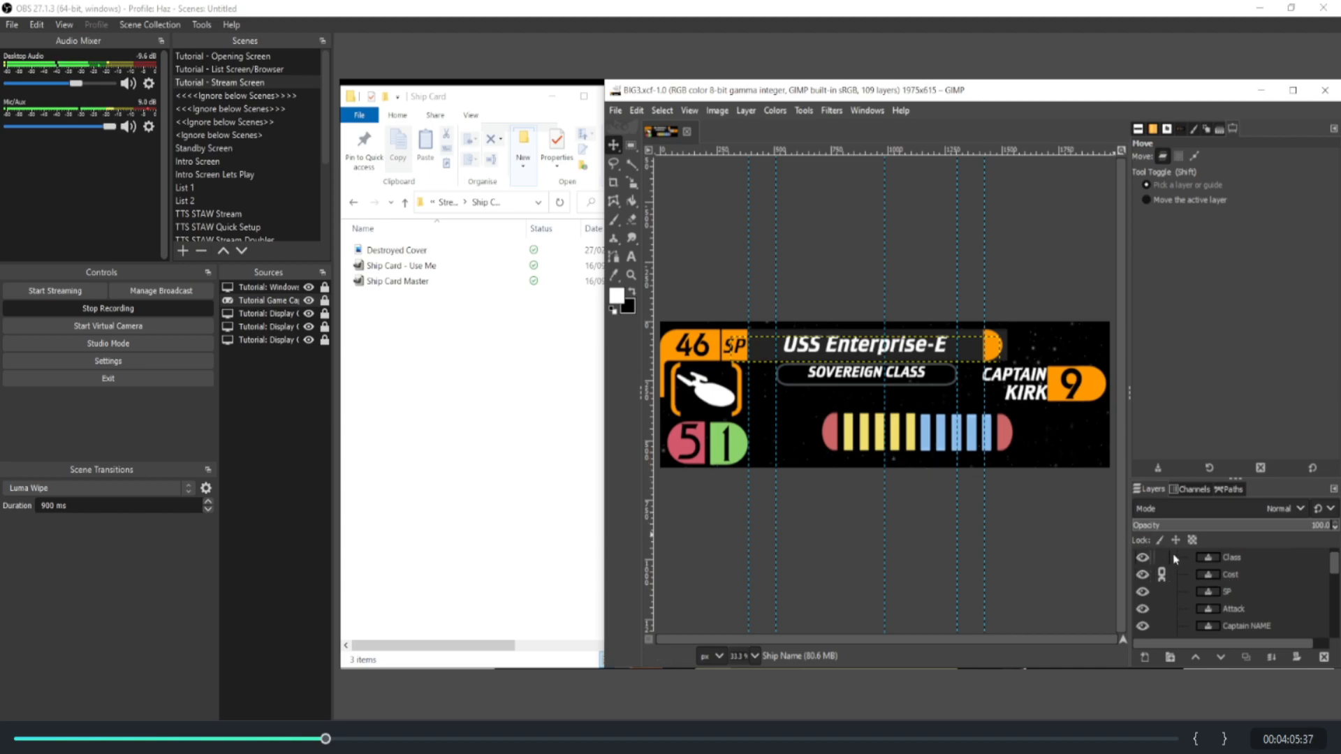
{"action": "left_click", "coordinate": [1236, 575]}
{"action": "left_click", "coordinate": [1229, 592]}
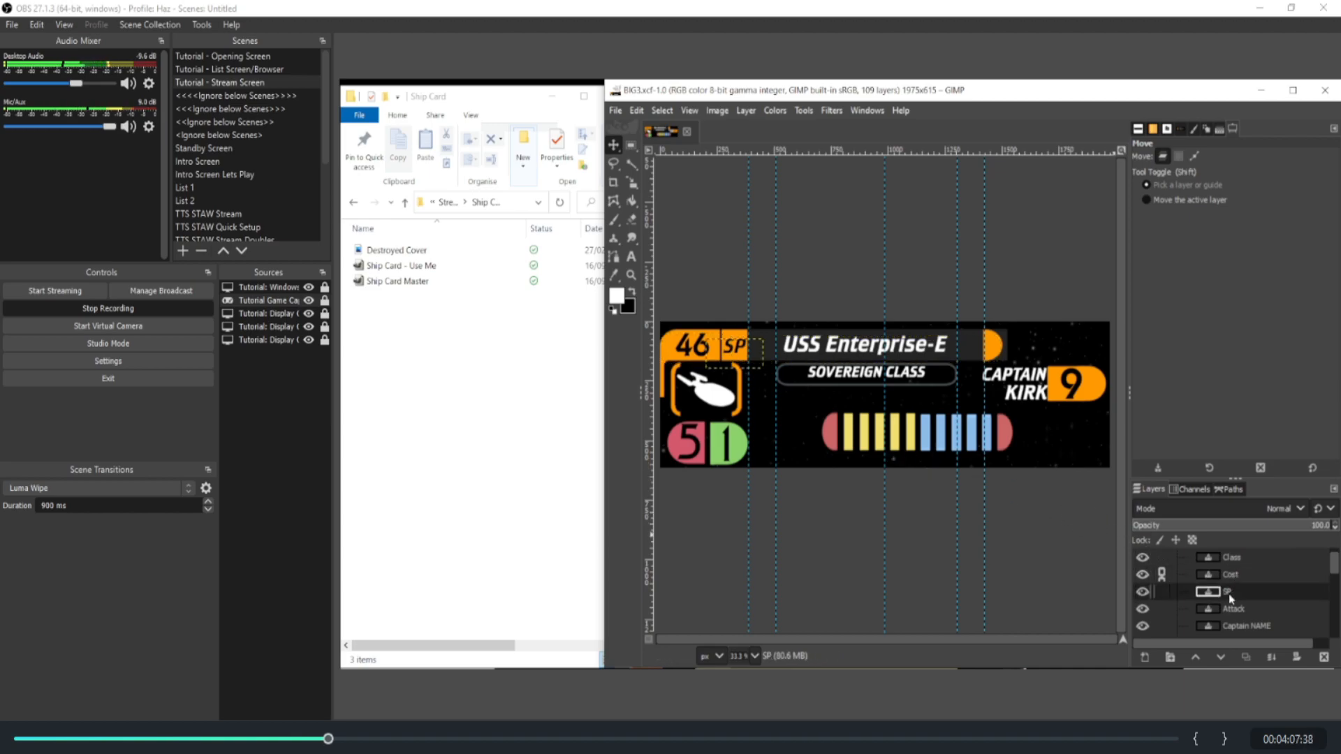
Step: Edit the Attack layer's number on the card with the Text tool, trying 7 and 2 before setting it to 6
{"action": "left_click", "coordinate": [1230, 610]}
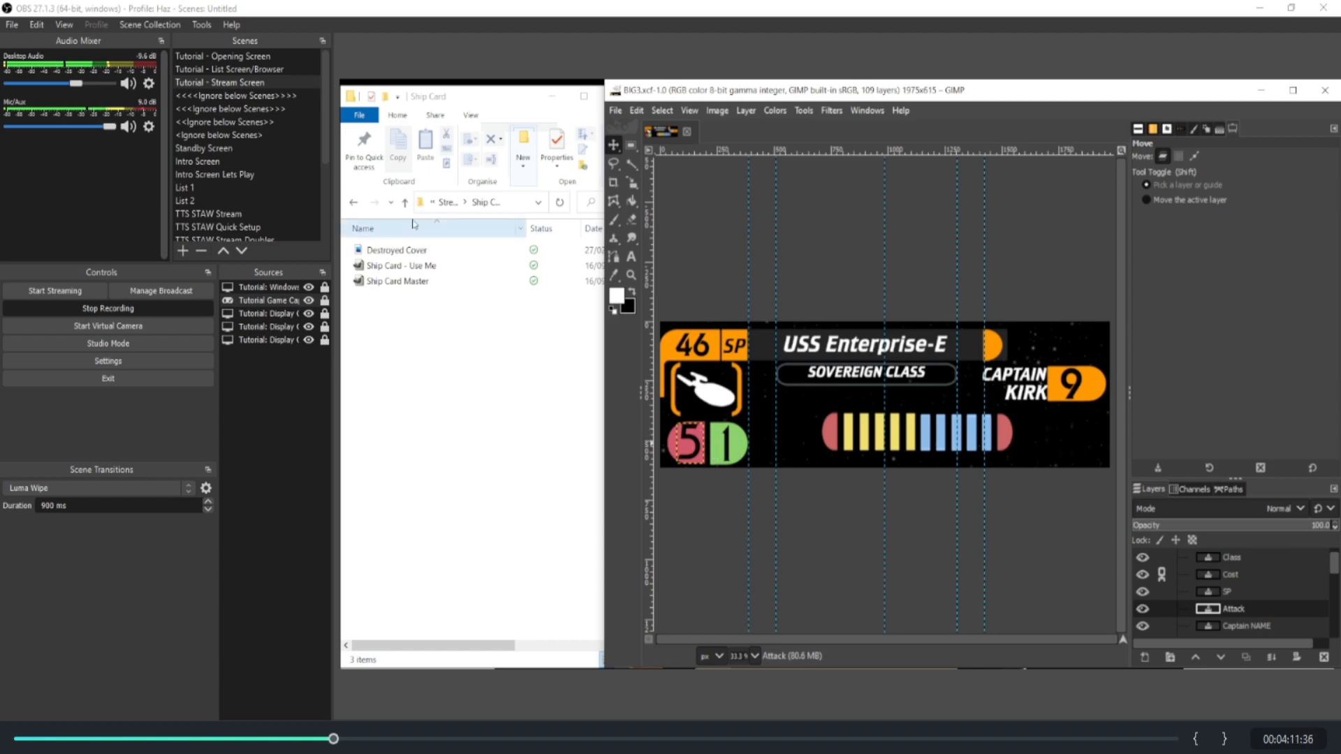
{"action": "left_click", "coordinate": [631, 256]}
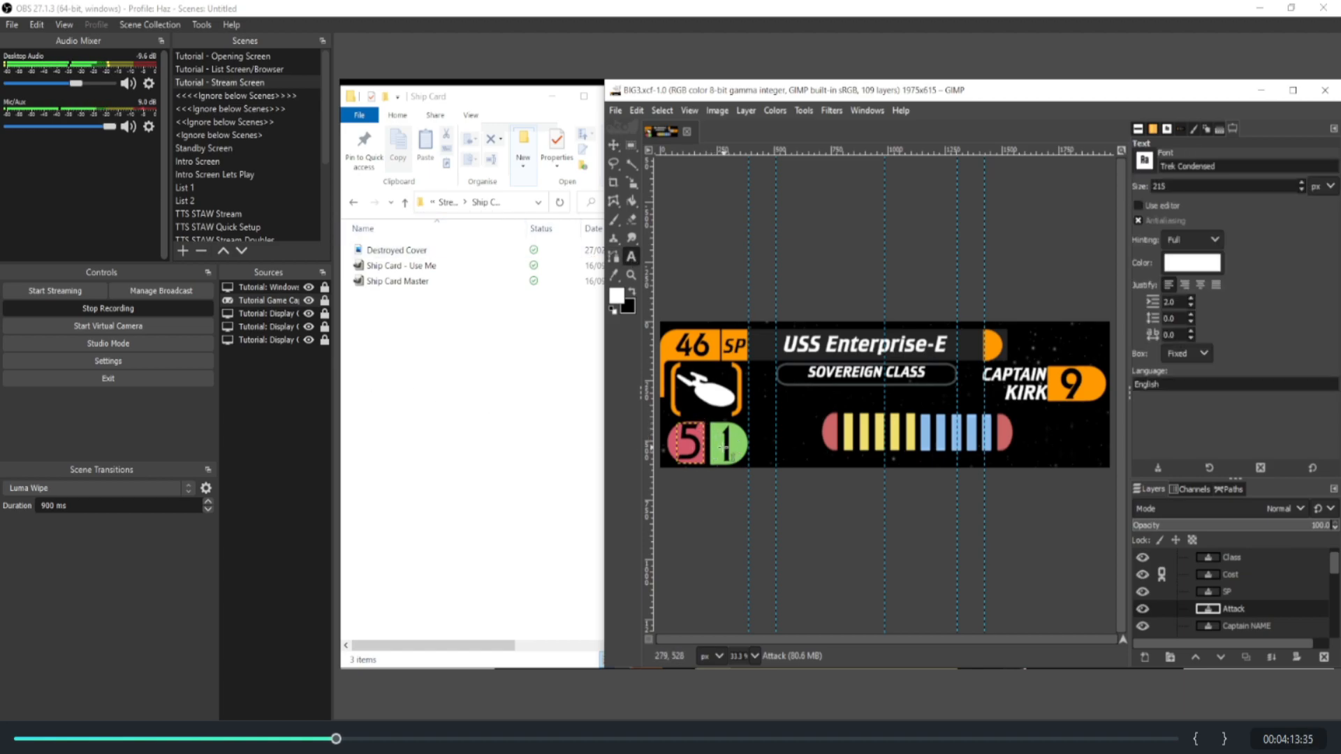
{"action": "left_click", "coordinate": [700, 451]}
{"action": "key", "text": "BackSpace"}
{"action": "type", "text": "7"}
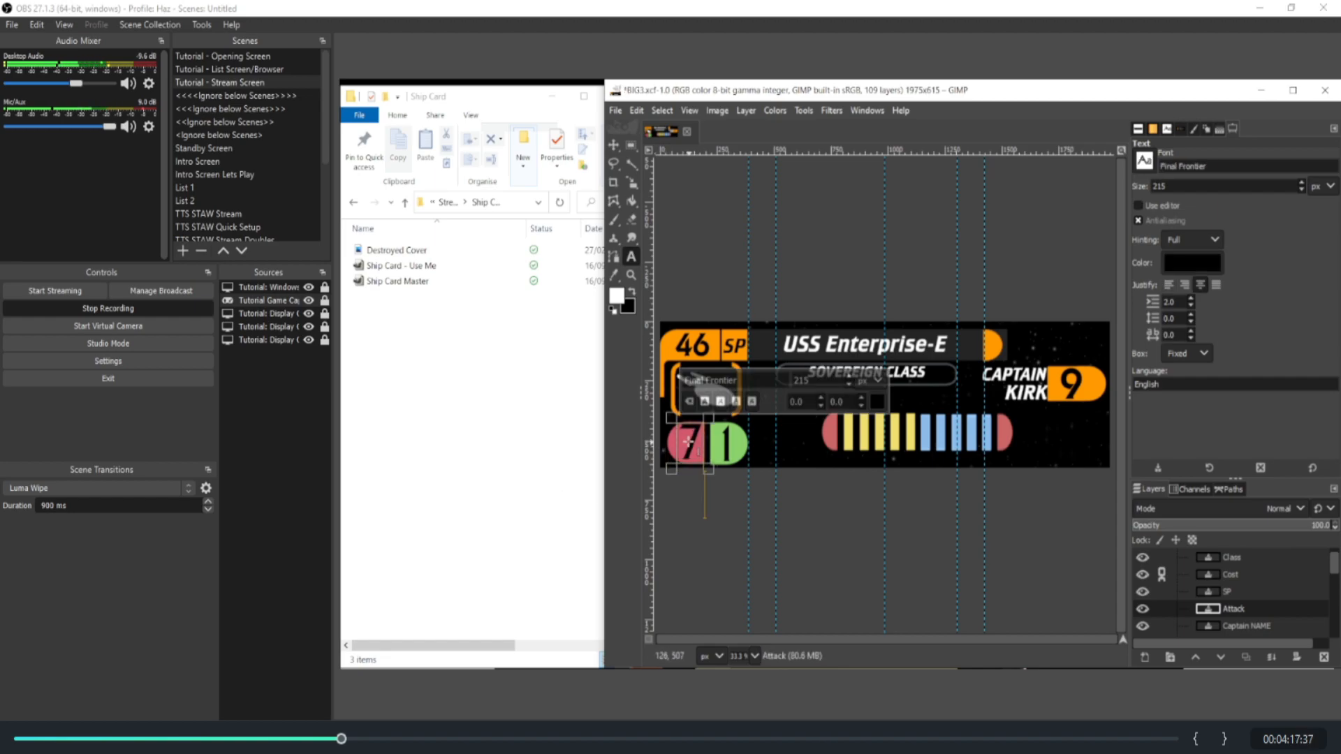
{"action": "key", "text": "BackSpace"}
{"action": "type", "text": "2"}
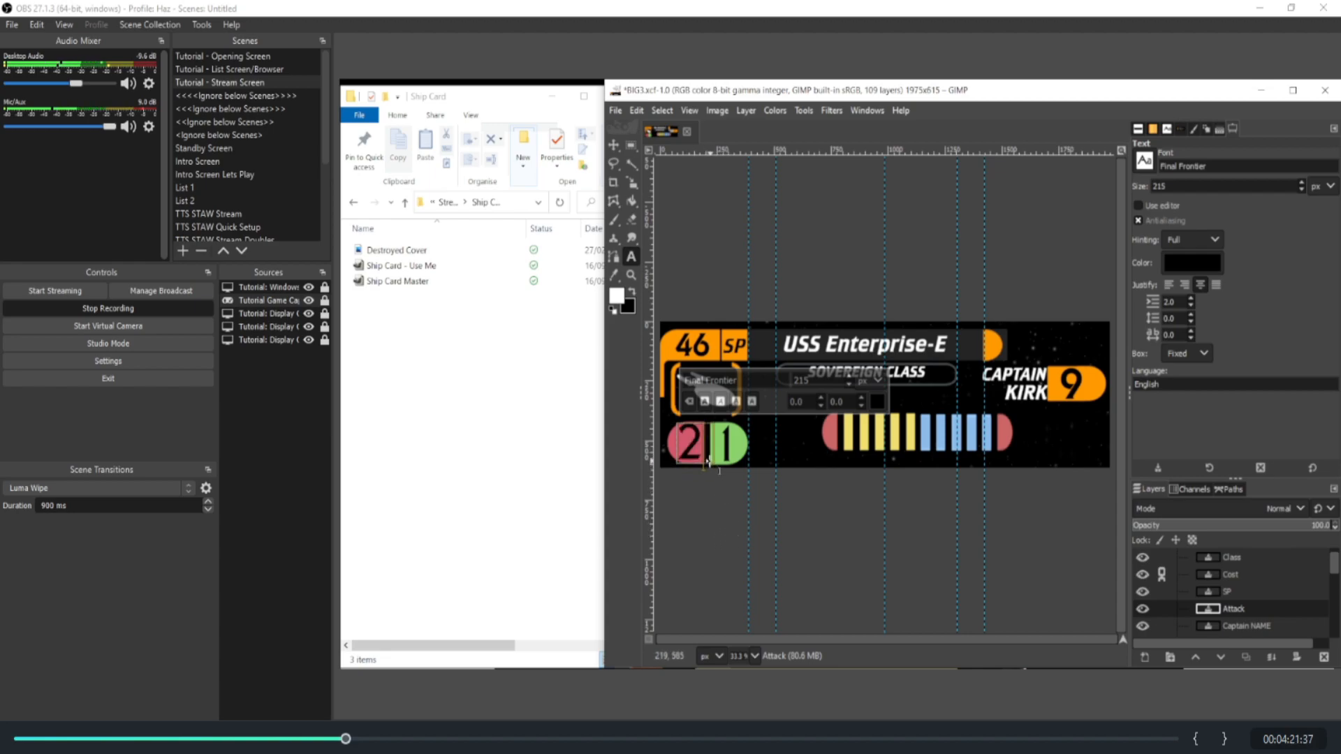
{"action": "key", "text": "BackSpace"}
{"action": "type", "text": "6"}
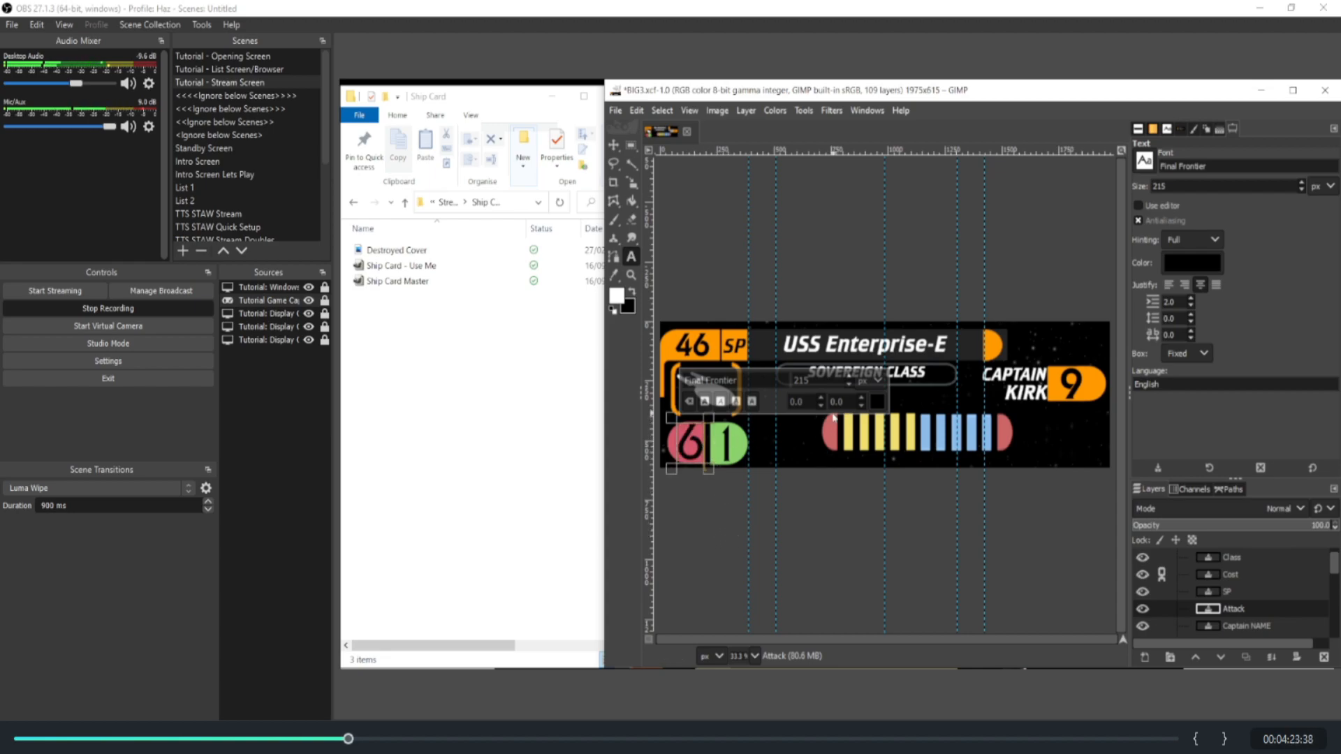
Step: Replace the KIRK text in the Captain NAME layer with "STream", undoing the accidental change to that text first
{"action": "left_click", "coordinate": [1020, 403]}
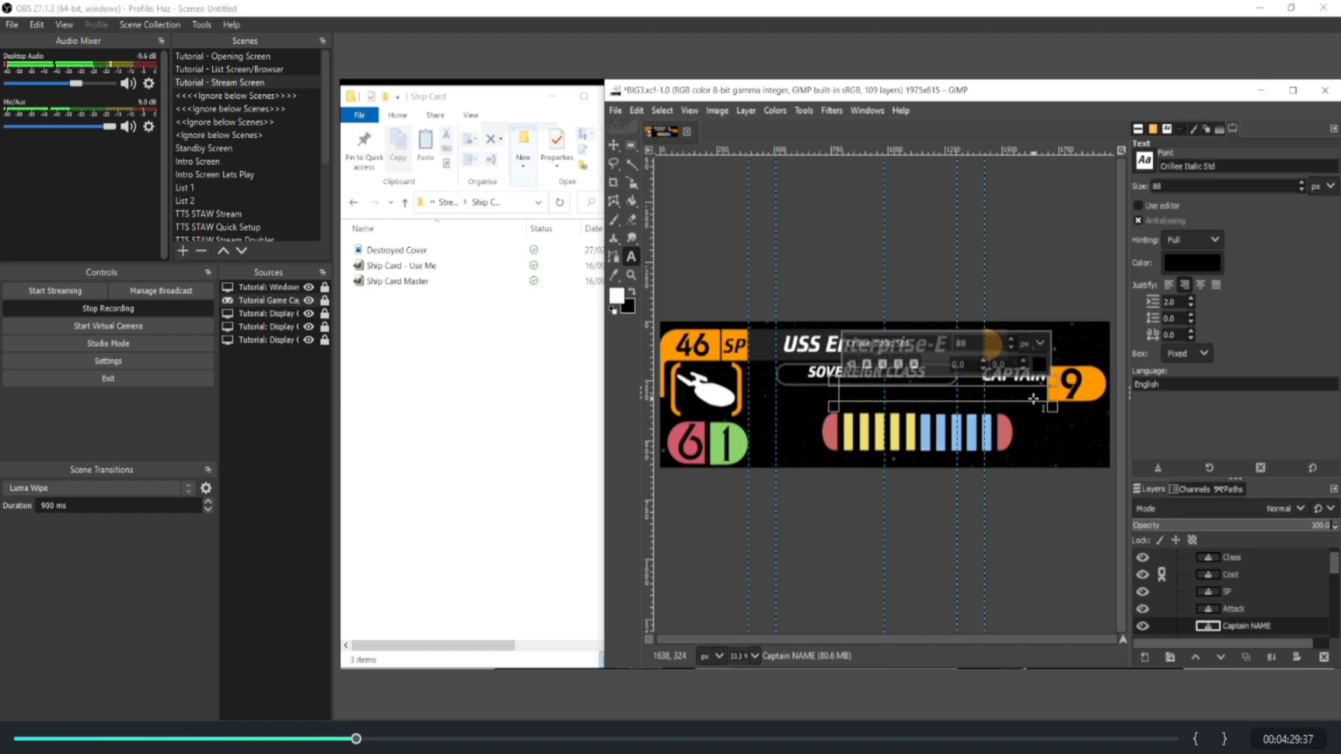
{"action": "key", "text": "ctrl+z"}
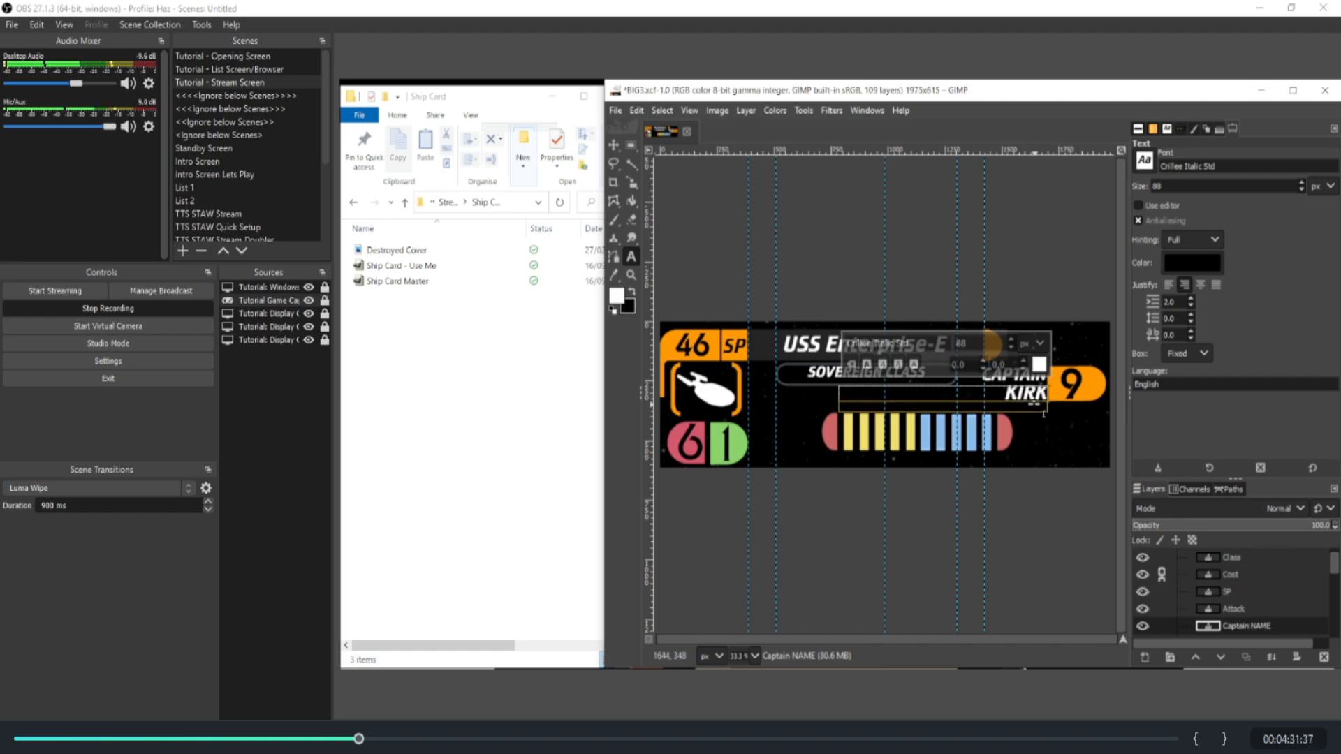
{"action": "left_click", "coordinate": [1011, 393]}
{"action": "double_click", "coordinate": [1010, 395]}
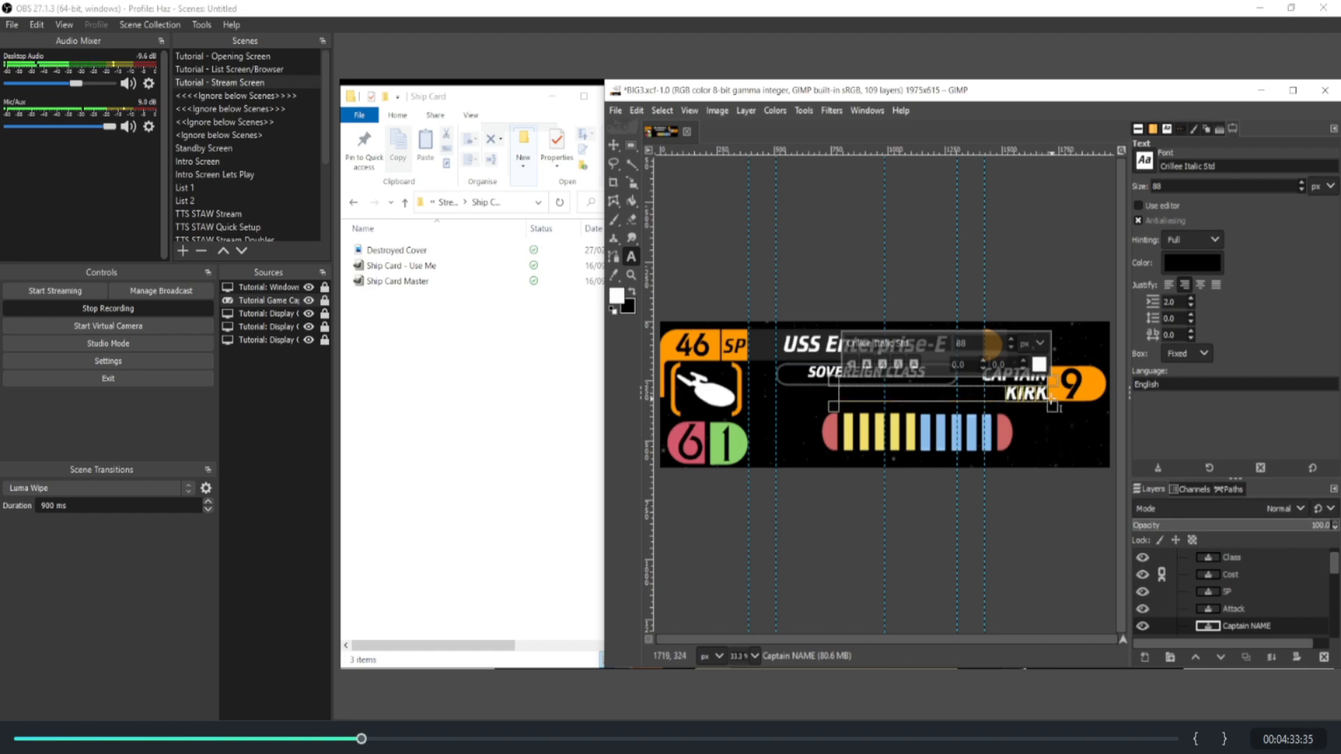
{"action": "type", "text": "Sy"}
{"action": "key", "text": "BackSpace"}
{"action": "type", "text": "Tream"}
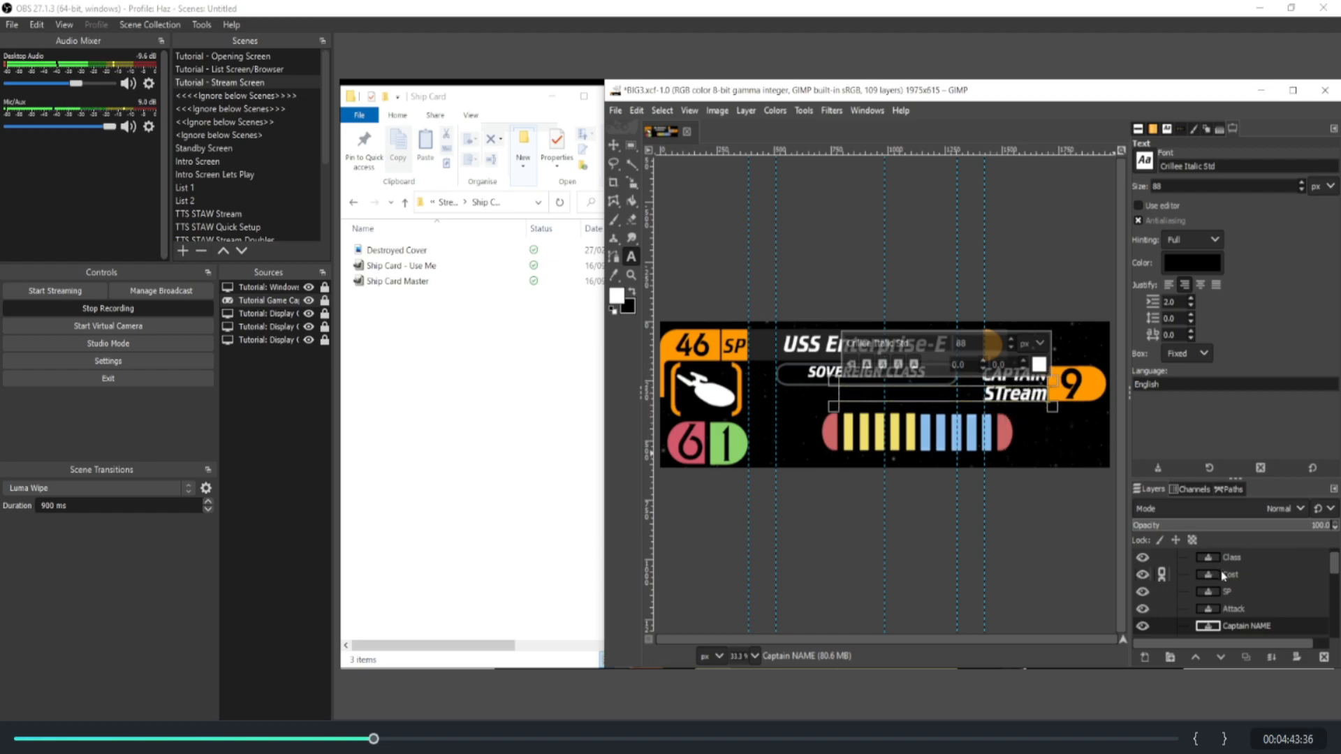
Step: Show the Squad Tokens Name and Squad Tokens text layers on the card, and hide them again
{"action": "scroll", "coordinate": [1223, 575], "scroll_direction": "down", "scroll_amount": 3}
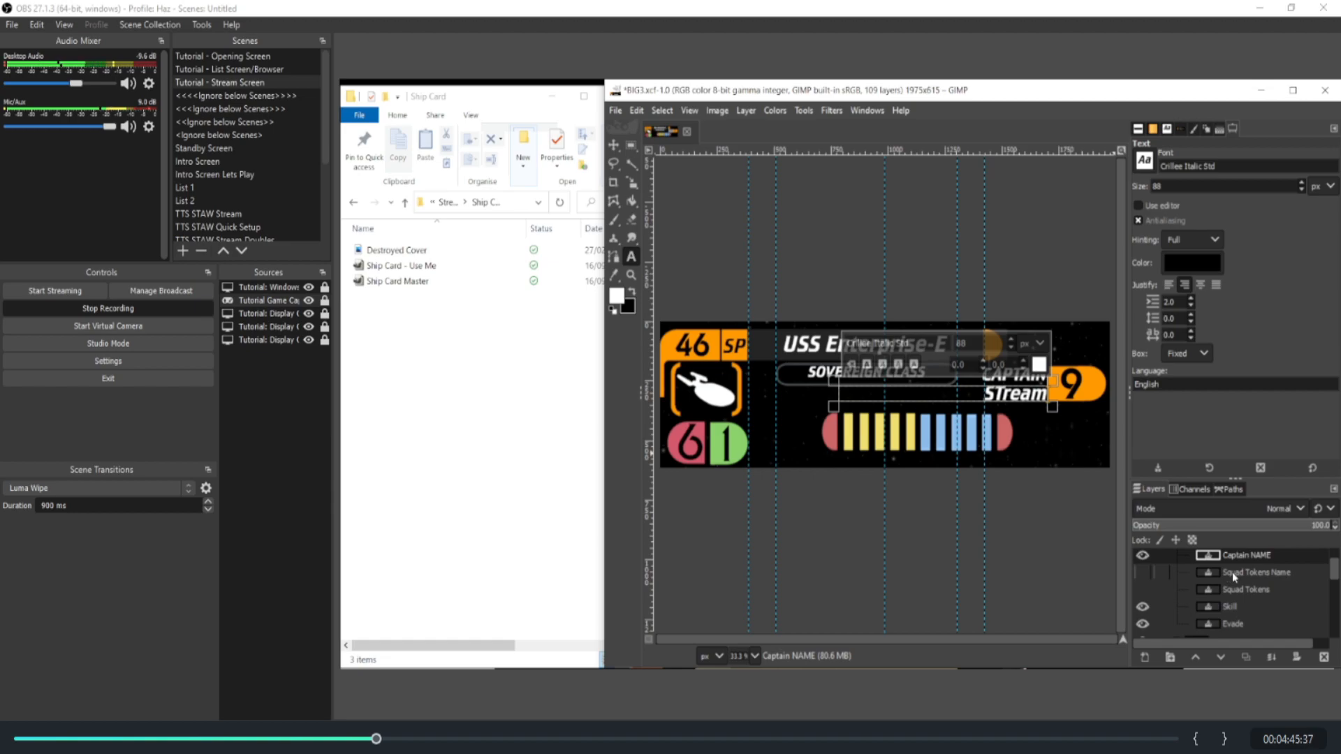
{"action": "left_click", "coordinate": [1232, 572]}
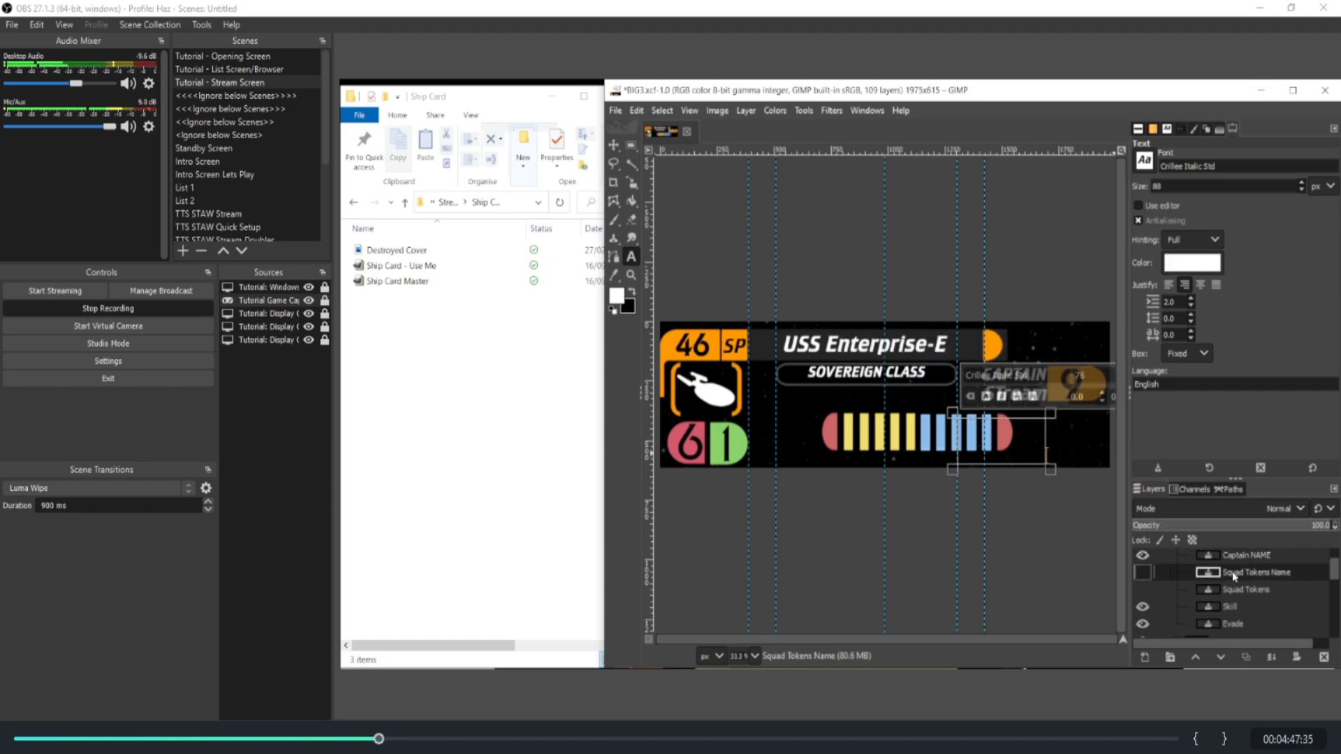
{"action": "left_click", "coordinate": [1143, 572]}
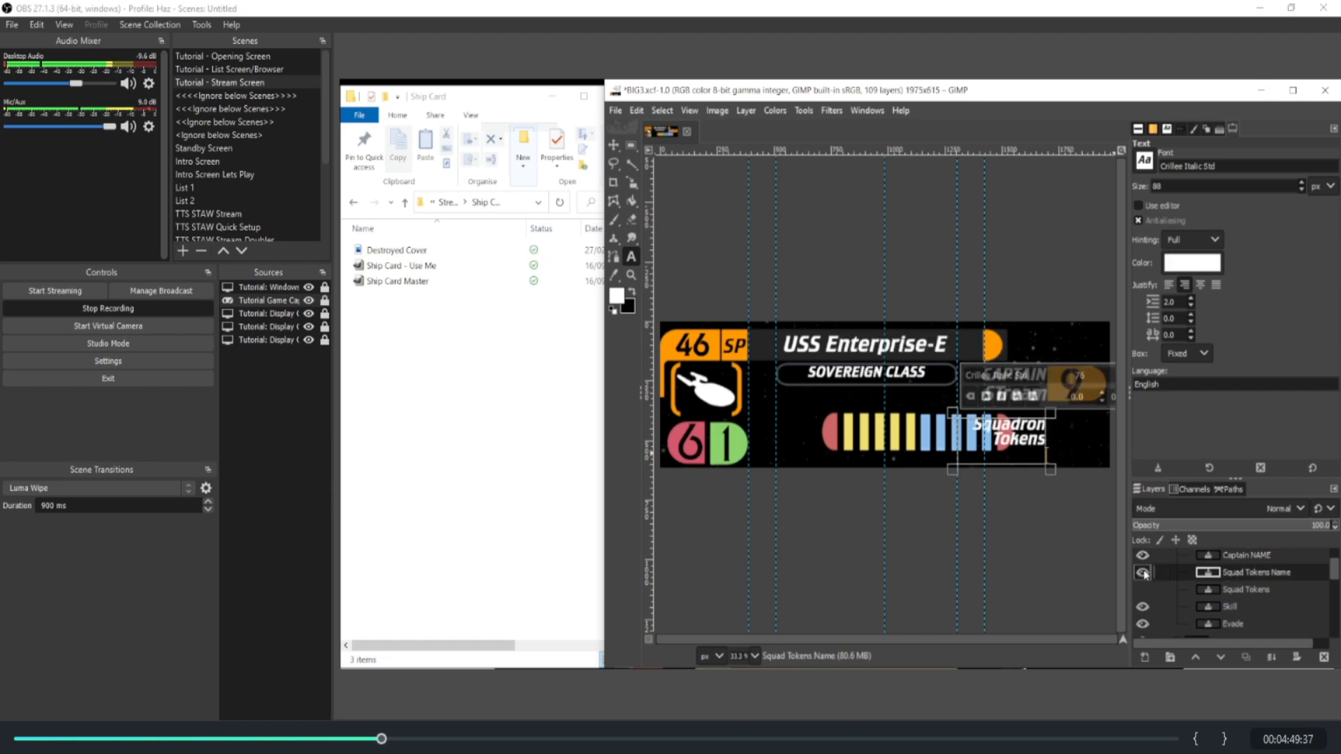
{"action": "left_click", "coordinate": [1142, 590]}
{"action": "left_click", "coordinate": [1141, 574]}
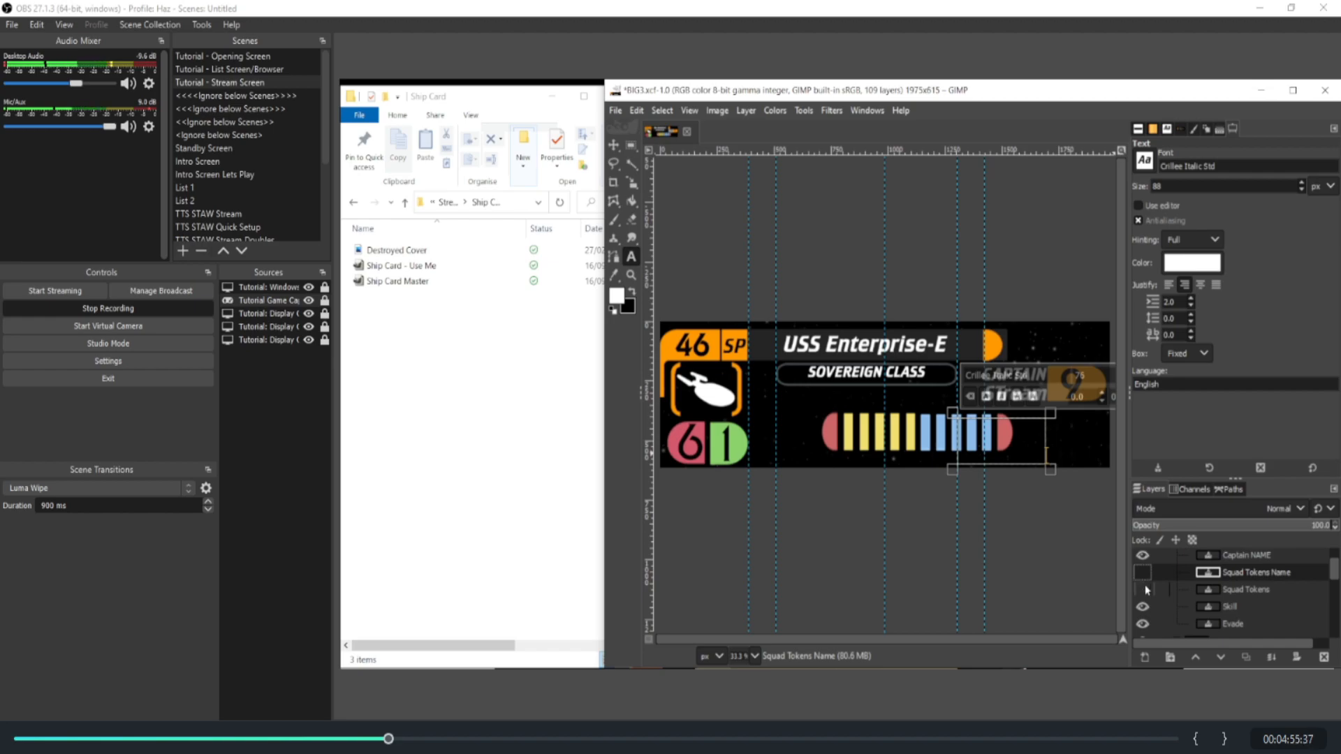
Step: Hide the Skill text layer and deselect the text box being edited
{"action": "left_click", "coordinate": [1143, 607]}
{"action": "left_click", "coordinate": [1024, 515]}
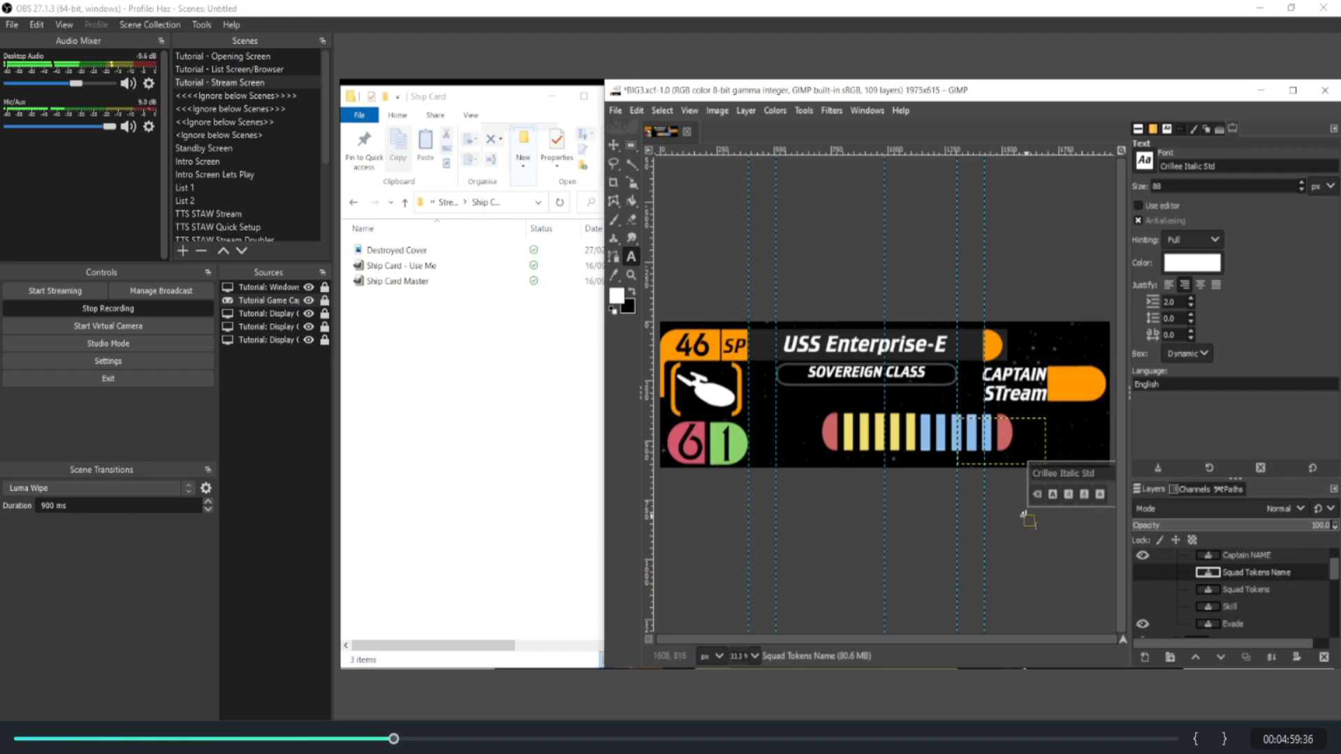
Step: Expand the LCARS #1 layer group and switch several of its shape layers off and on to see what they control
{"action": "scroll", "coordinate": [1199, 619], "scroll_direction": "down", "scroll_amount": 3}
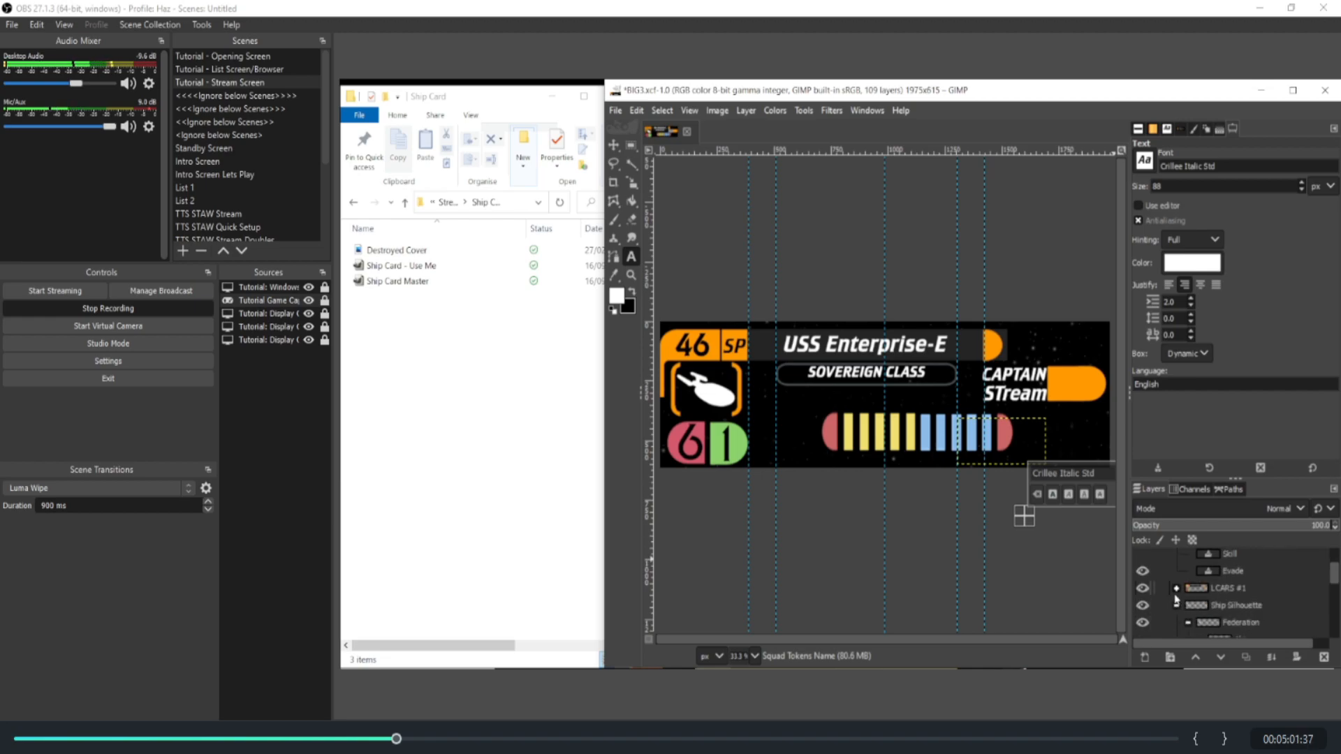
{"action": "left_click", "coordinate": [1177, 590]}
{"action": "left_click", "coordinate": [1143, 588]}
{"action": "left_click", "coordinate": [1143, 588]}
{"action": "left_click", "coordinate": [1142, 605]}
{"action": "left_click", "coordinate": [1142, 605]}
{"action": "left_click", "coordinate": [1142, 623]}
{"action": "left_click", "coordinate": [1142, 623]}
{"action": "scroll", "coordinate": [1142, 622], "scroll_direction": "down", "scroll_amount": 2}
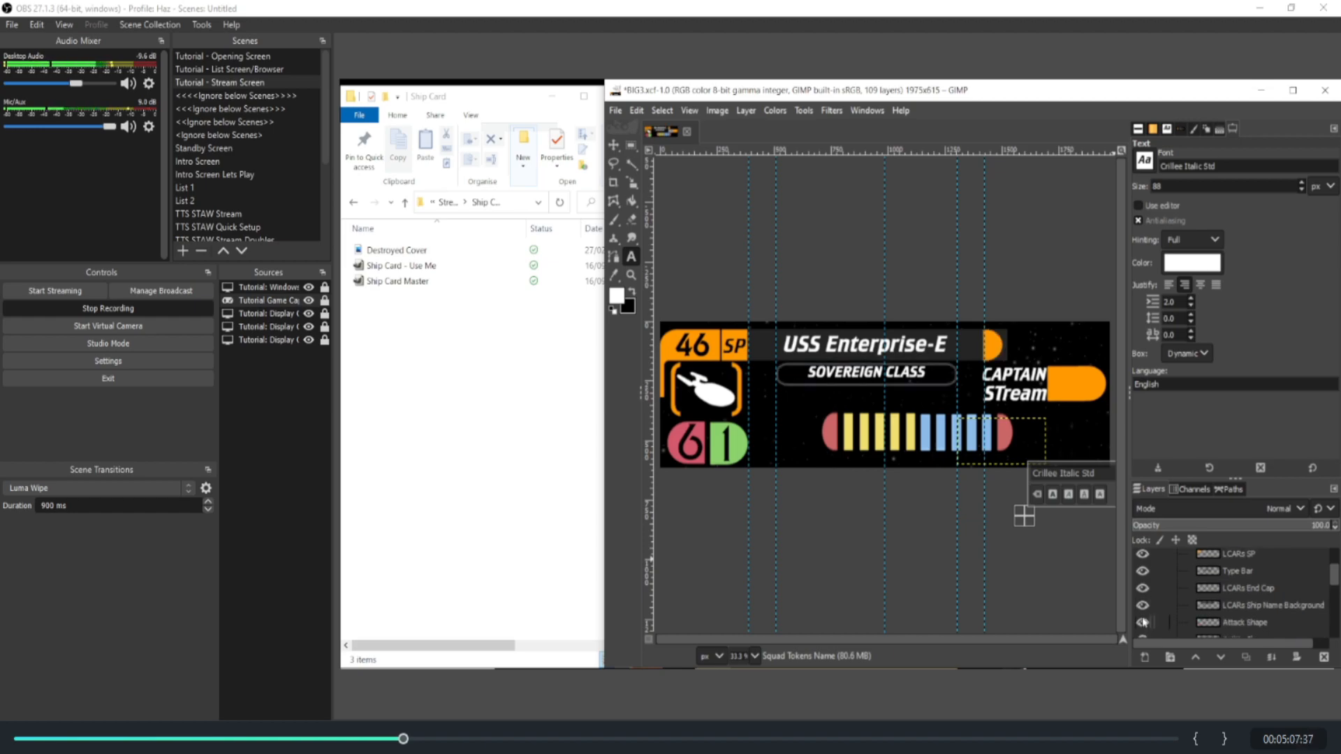
{"action": "scroll", "coordinate": [1143, 606], "scroll_direction": "down", "scroll_amount": 1}
{"action": "left_click", "coordinate": [1143, 606]}
{"action": "left_click", "coordinate": [1142, 605]}
{"action": "left_click", "coordinate": [1142, 605]}
{"action": "left_click", "coordinate": [1142, 606]}
Step: Toggle the LCARs Squadron Tokens shape layer on and off, leaving it hidden
{"action": "scroll", "coordinate": [1152, 613], "scroll_direction": "down", "scroll_amount": 2}
{"action": "scroll", "coordinate": [1153, 615], "scroll_direction": "down", "scroll_amount": 1}
{"action": "left_click", "coordinate": [1143, 587]}
{"action": "left_click", "coordinate": [1143, 588]}
{"action": "left_click", "coordinate": [1142, 588]}
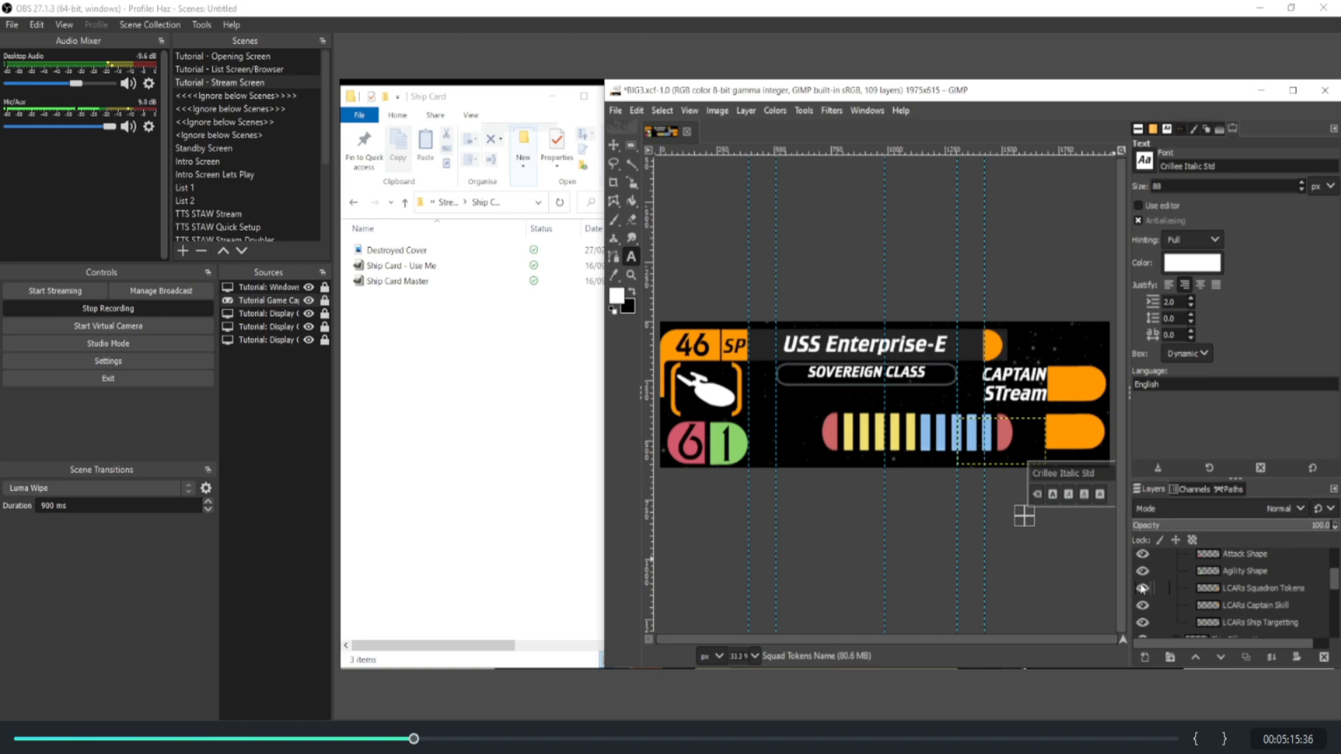
{"action": "left_click", "coordinate": [1143, 588]}
{"action": "left_click", "coordinate": [1143, 588]}
{"action": "left_click", "coordinate": [1143, 589]}
{"action": "scroll", "coordinate": [1173, 597], "scroll_direction": "up", "scroll_amount": 5}
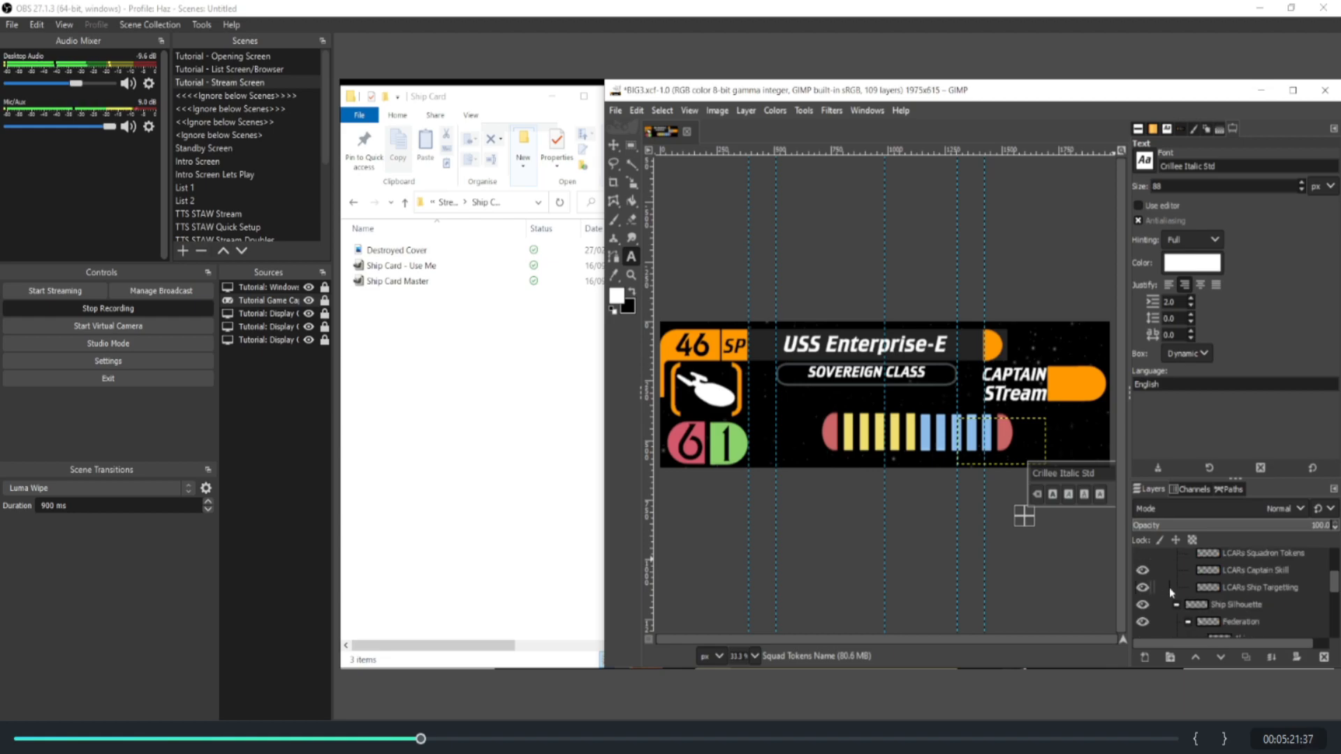
Step: Collapse the LCARS #1 and TEXT layer groups
{"action": "scroll", "coordinate": [1183, 604], "scroll_direction": "down", "scroll_amount": 1}
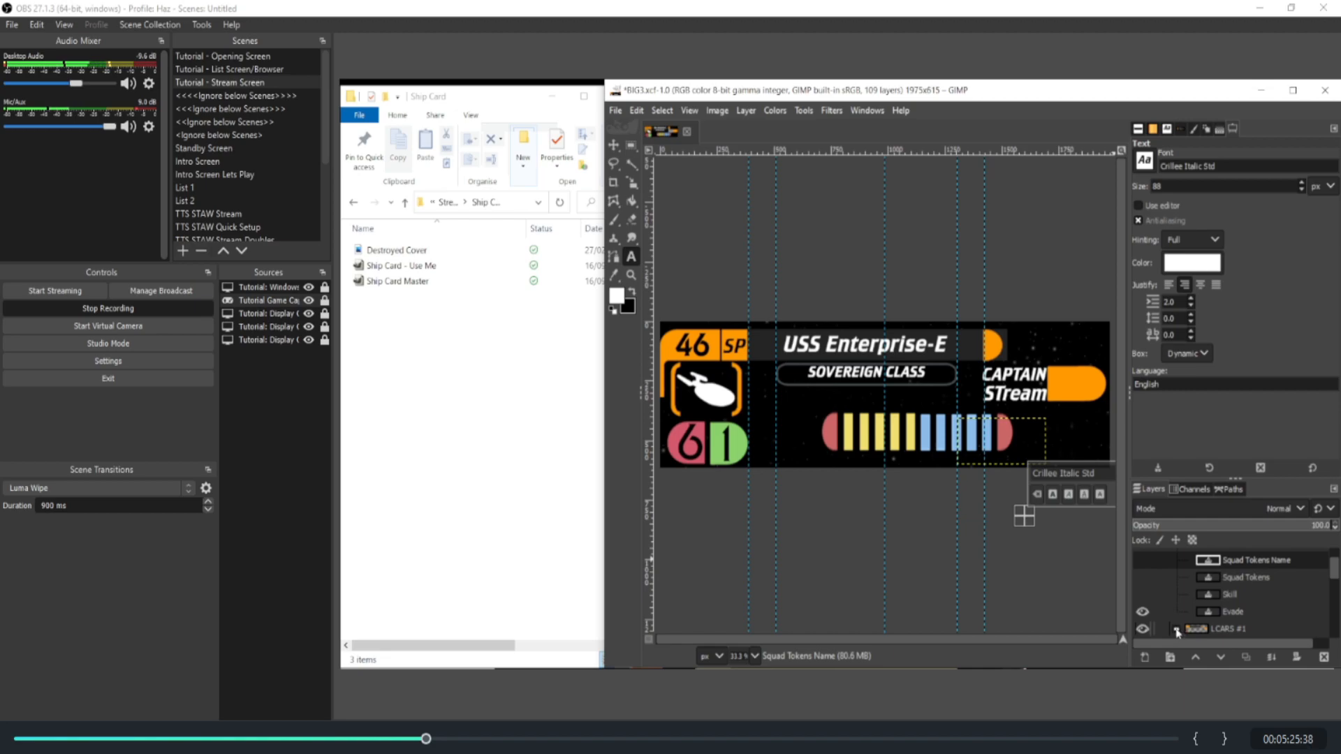
{"action": "left_click", "coordinate": [1178, 629]}
{"action": "scroll", "coordinate": [1173, 629], "scroll_direction": "up", "scroll_amount": 1}
{"action": "left_click", "coordinate": [1177, 558]}
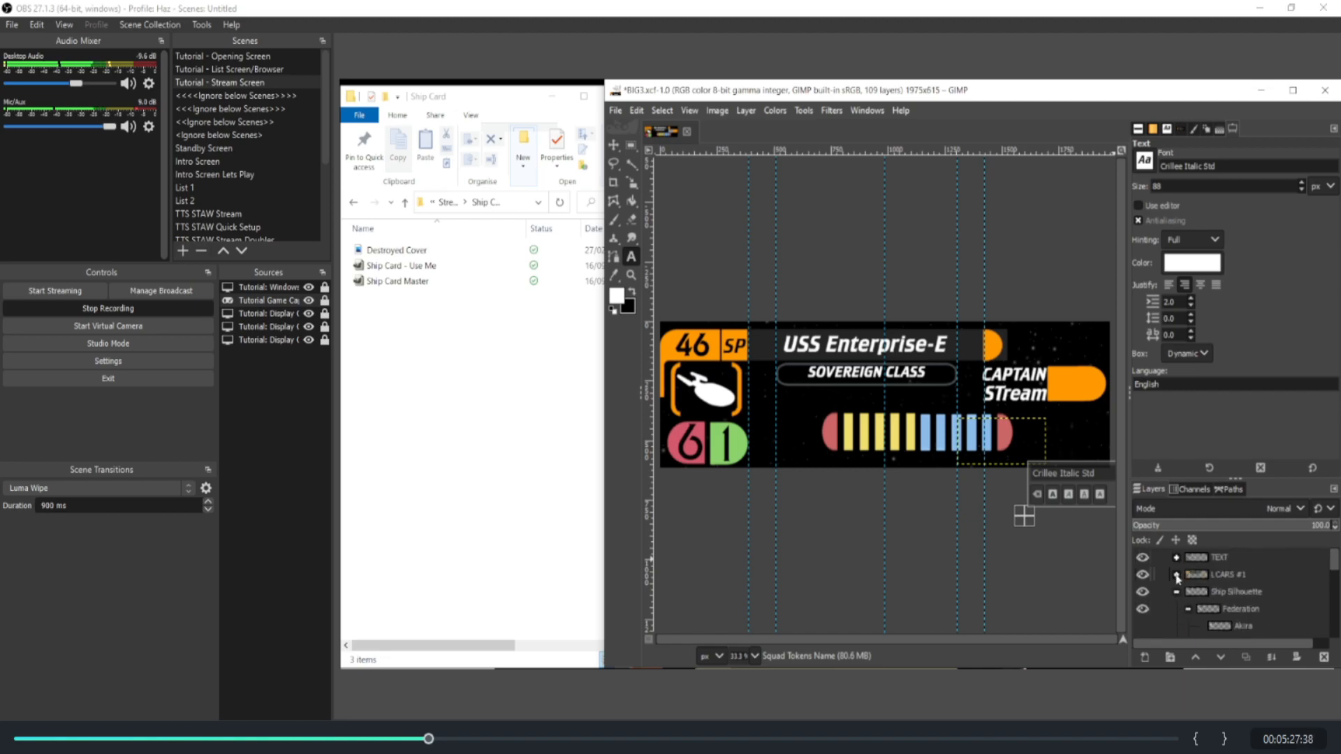
Step: Collapse and hide the Federation group within Ship Silhouette, and select the Ship Silhouette group to review its faction groups
{"action": "left_click", "coordinate": [1187, 591]}
{"action": "left_click", "coordinate": [1145, 593]}
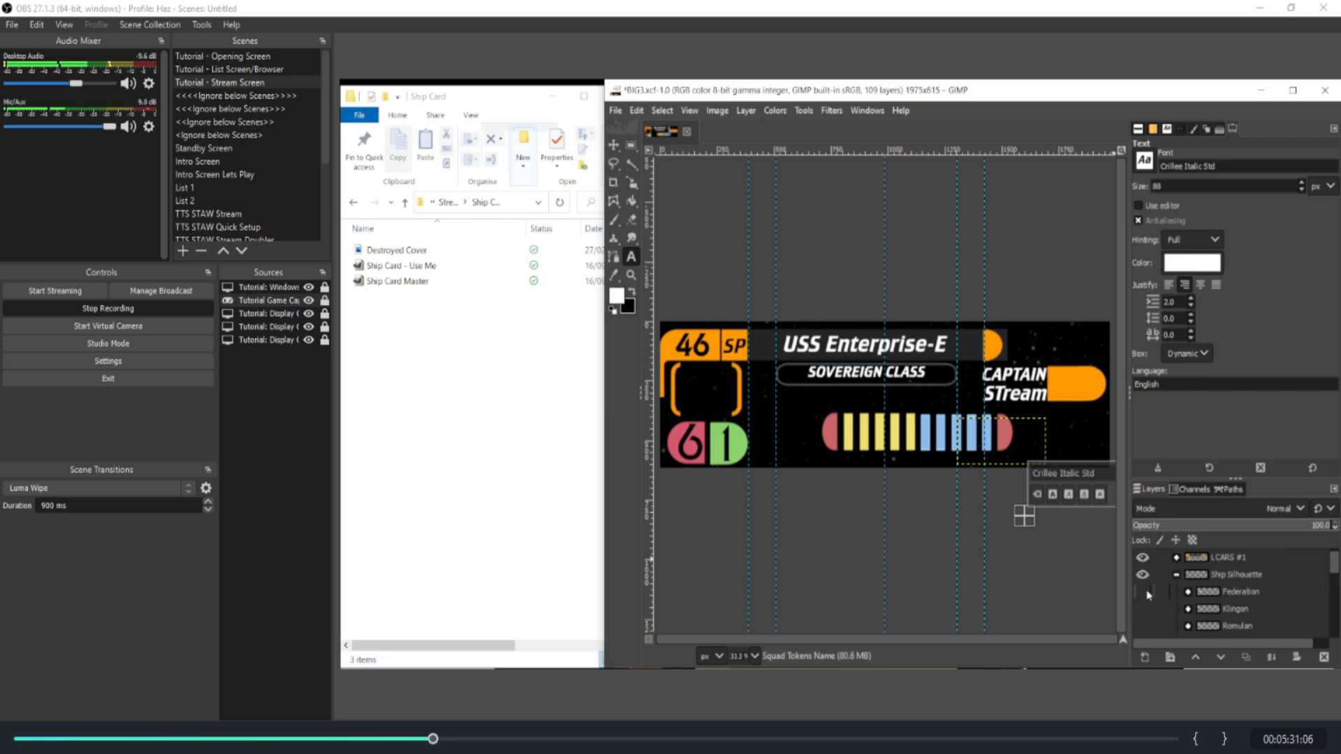
{"action": "left_click", "coordinate": [1196, 574]}
{"action": "scroll", "coordinate": [1195, 592], "scroll_direction": "down", "scroll_amount": 3}
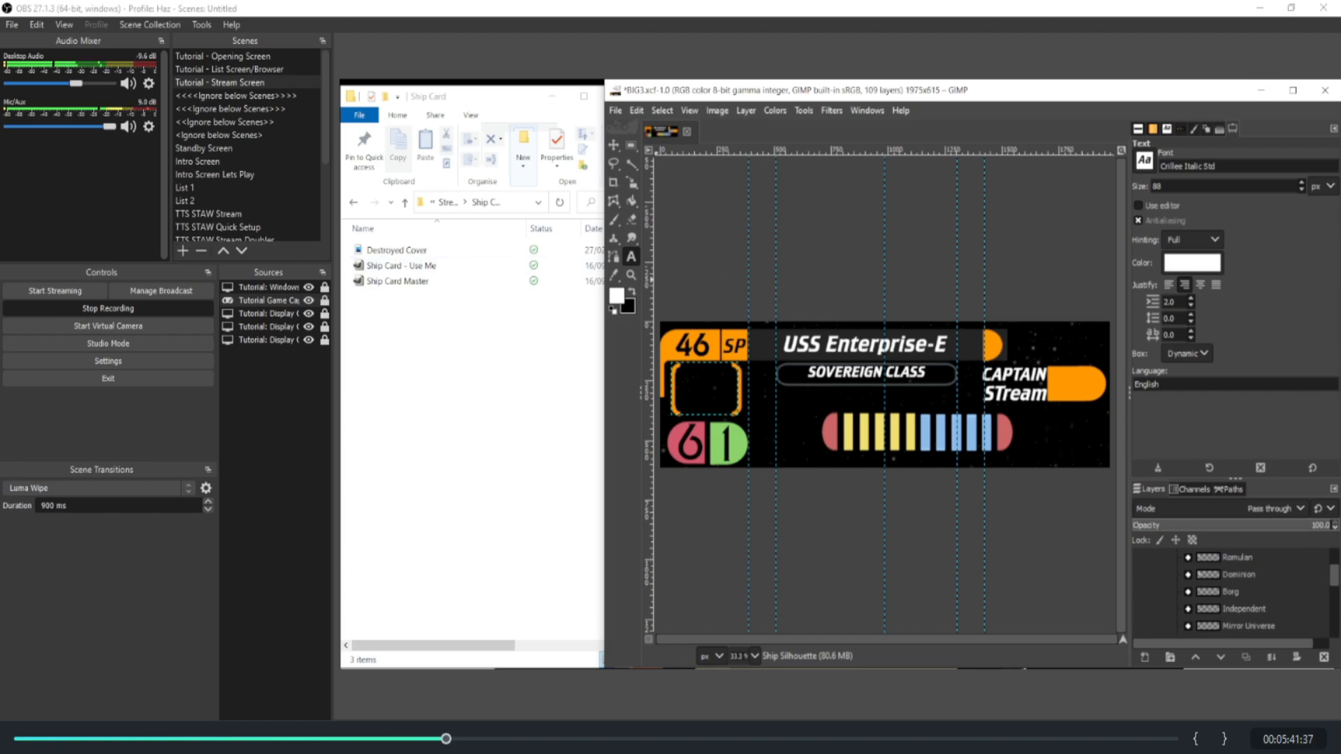
Step: Open the Ship Shilouettes folder in the Stream Set Up Pack and review the faction groups under the Ship Silhouette layer group
{"action": "key", "text": "alt+Tab"}
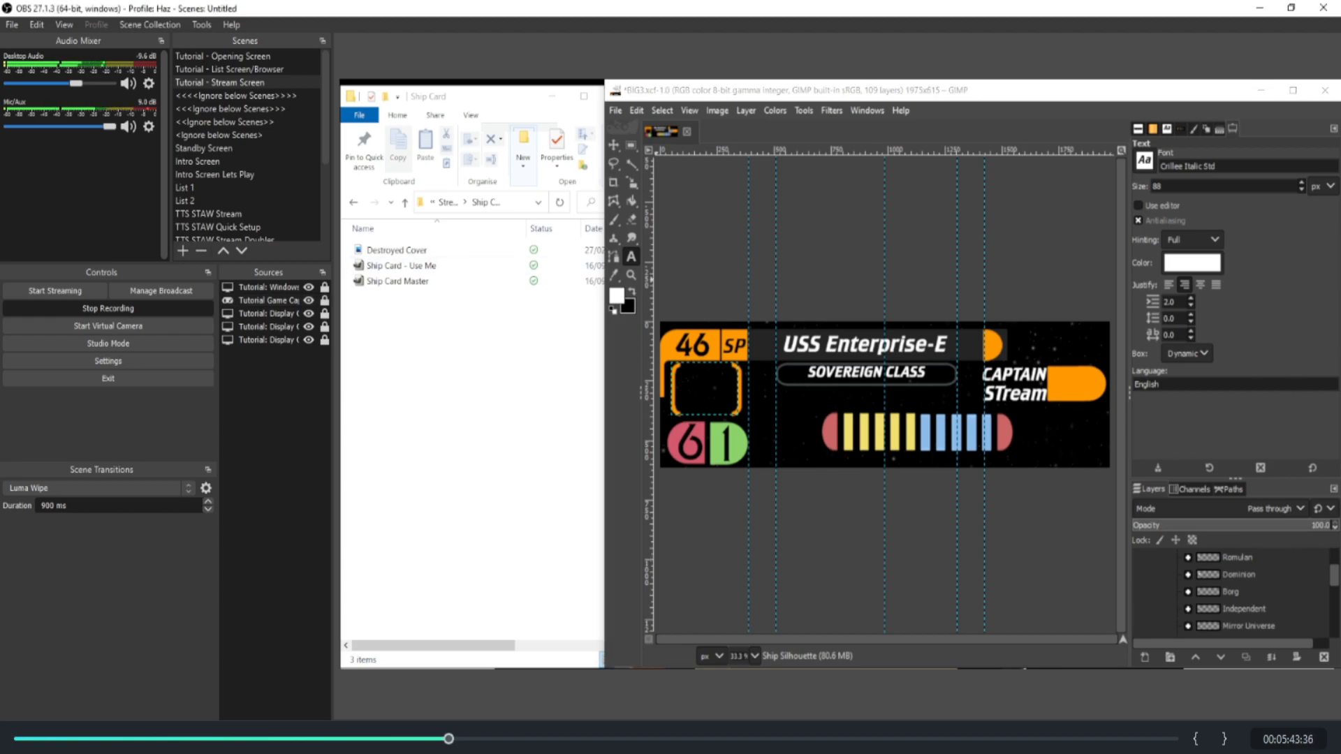
{"action": "left_click", "coordinate": [404, 203]}
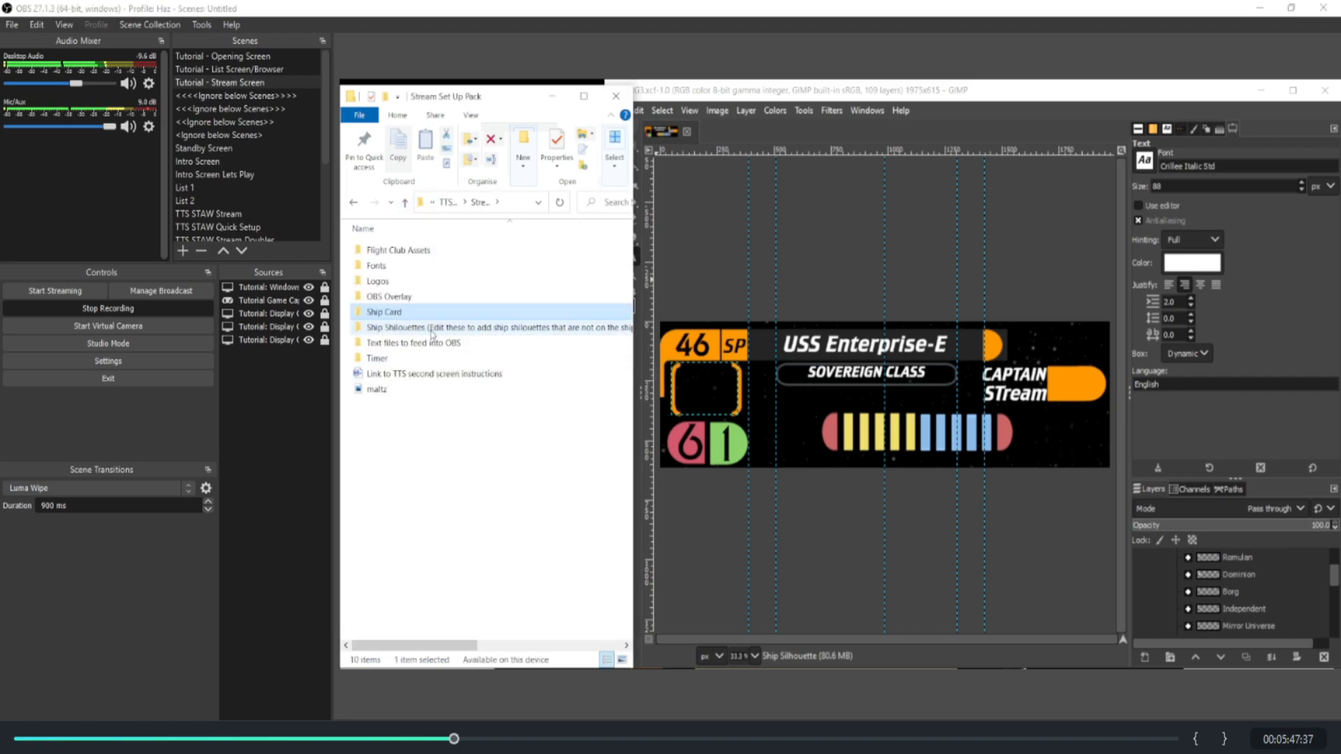
{"action": "double_click", "coordinate": [431, 331]}
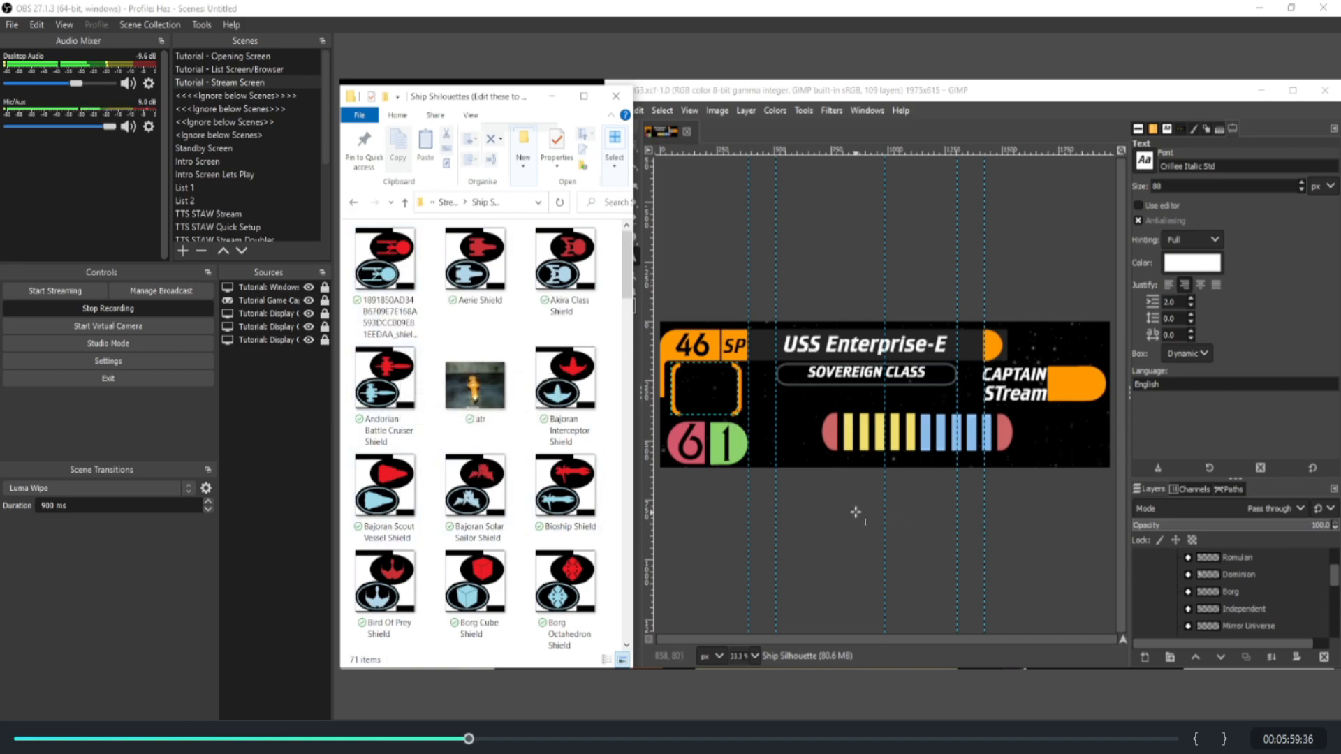
{"action": "scroll", "coordinate": [1250, 614], "scroll_direction": "down", "scroll_amount": 2}
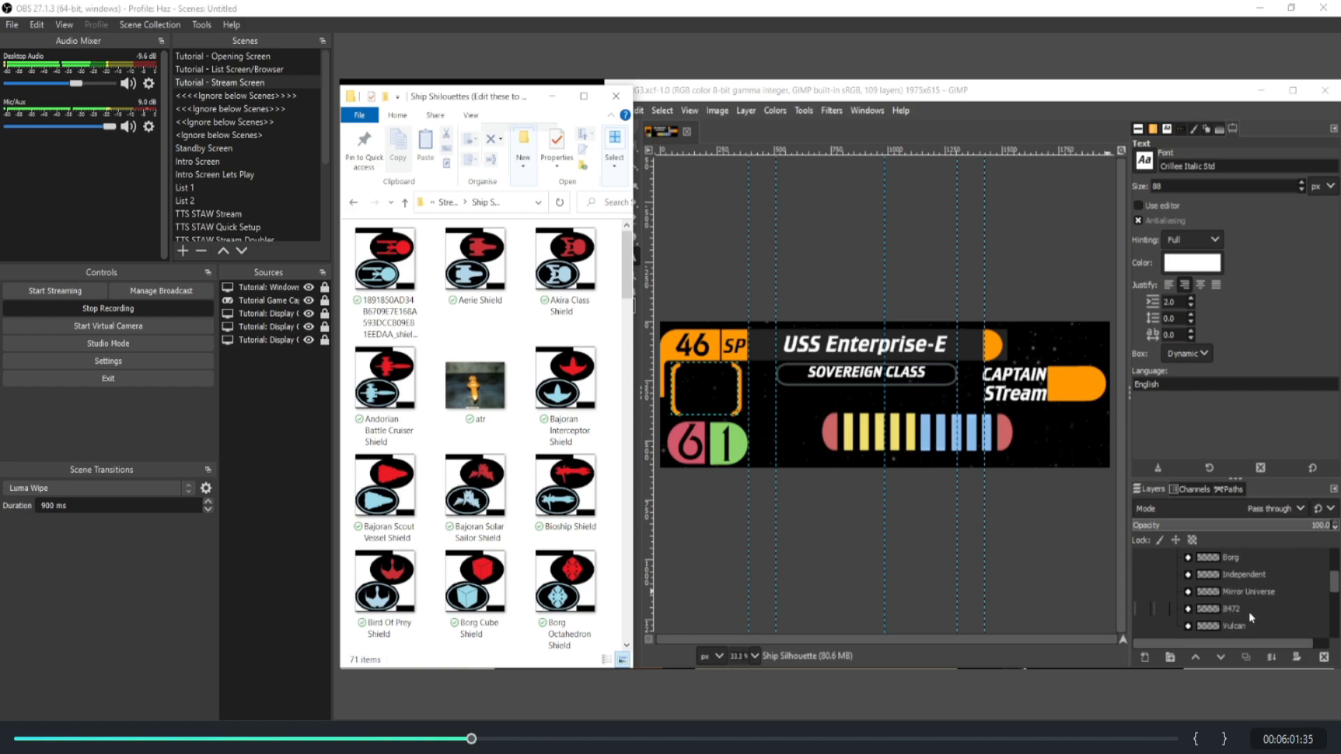
{"action": "scroll", "coordinate": [1250, 618], "scroll_direction": "up", "scroll_amount": 6}
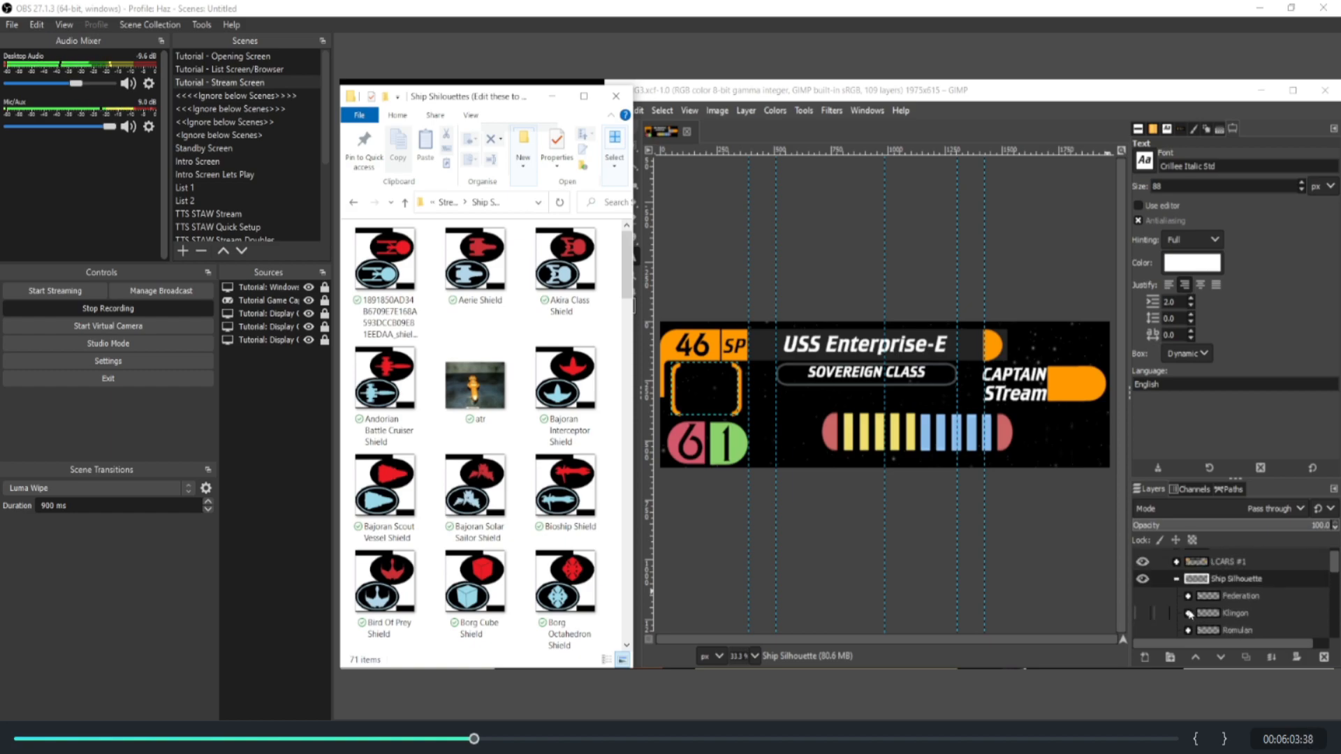
Step: Show the Federation group within Ship Silhouette and expand it to reach the Sovreign Class layer
{"action": "left_click", "coordinate": [1145, 597]}
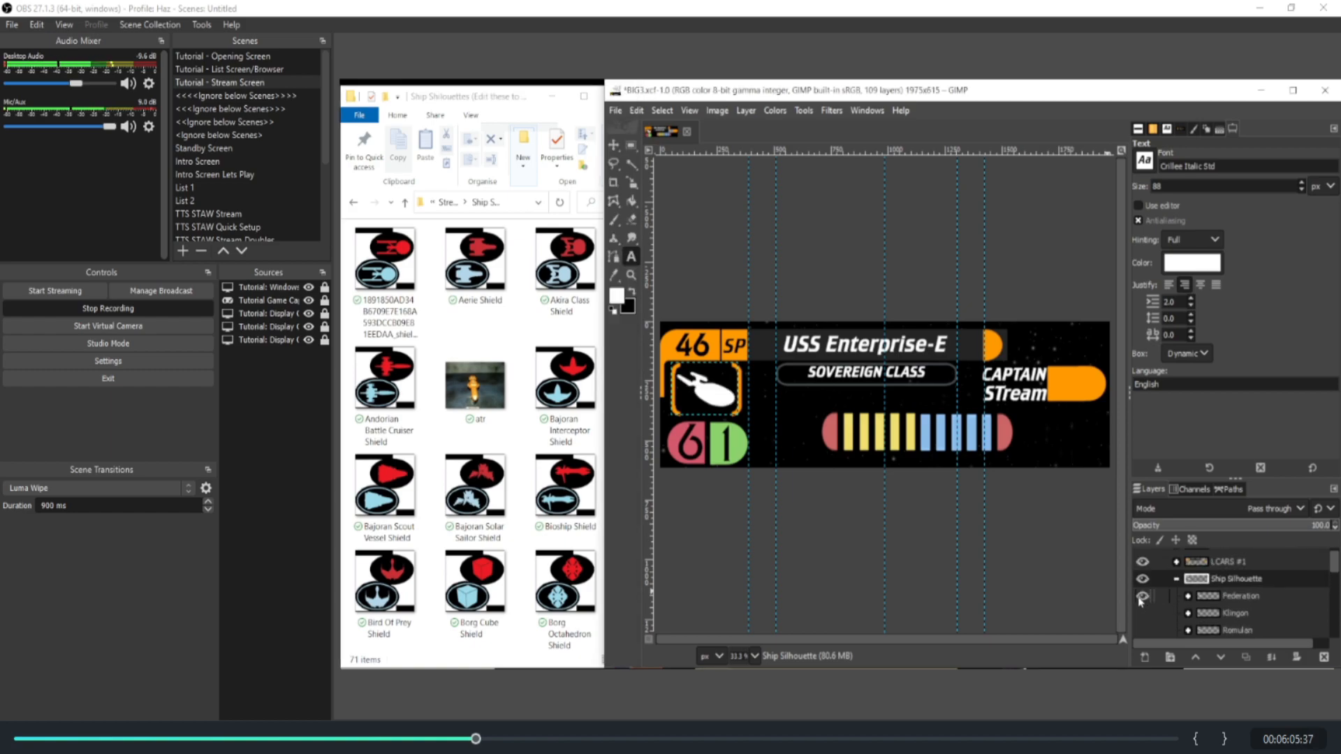
{"action": "left_click", "coordinate": [1186, 596]}
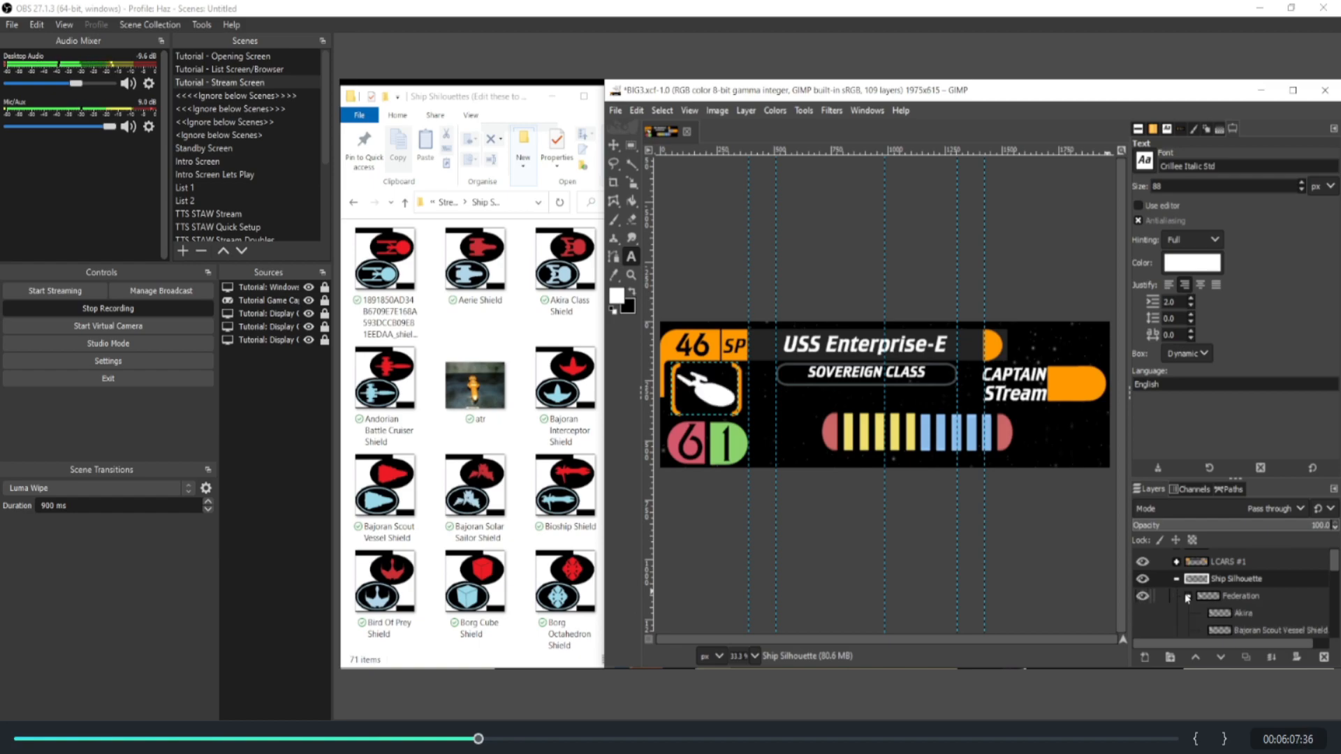
{"action": "scroll", "coordinate": [1191, 608], "scroll_direction": "down", "scroll_amount": 3}
{"action": "scroll", "coordinate": [1193, 613], "scroll_direction": "down", "scroll_amount": 5}
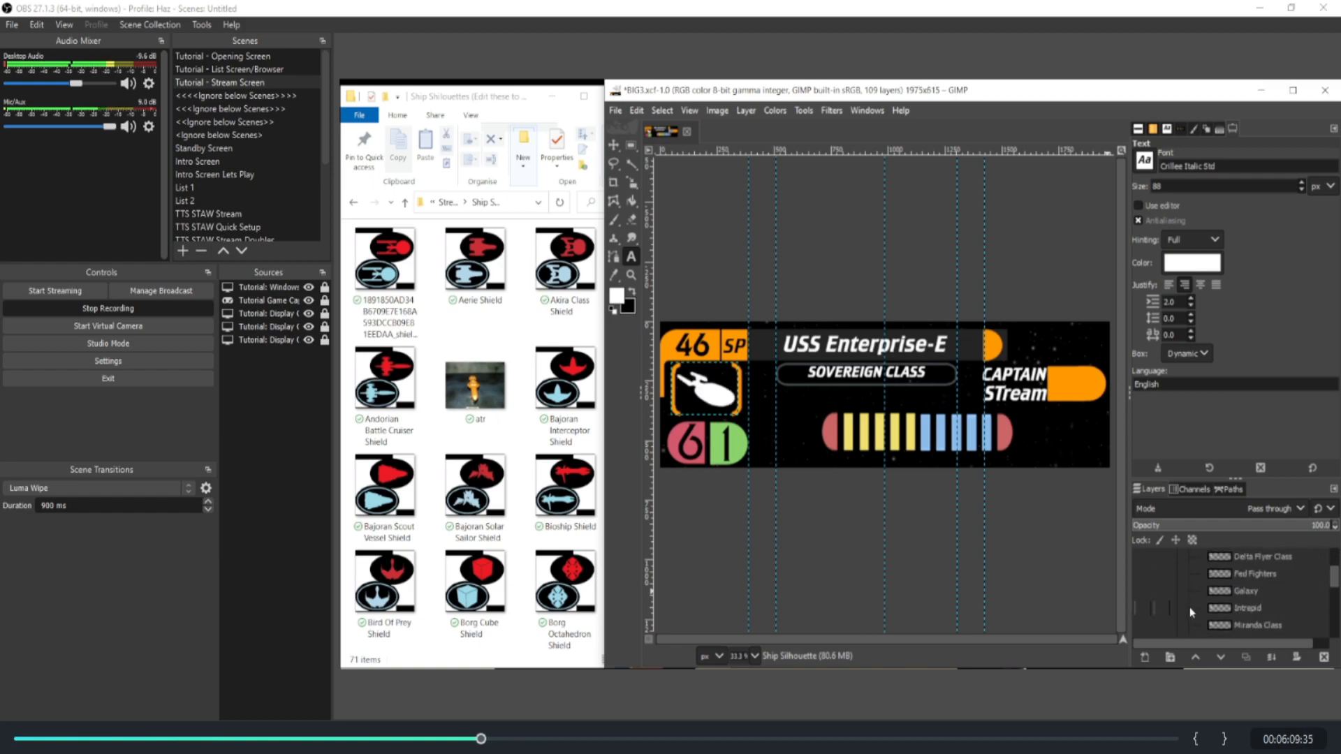
{"action": "scroll", "coordinate": [1184, 608], "scroll_direction": "down", "scroll_amount": 2}
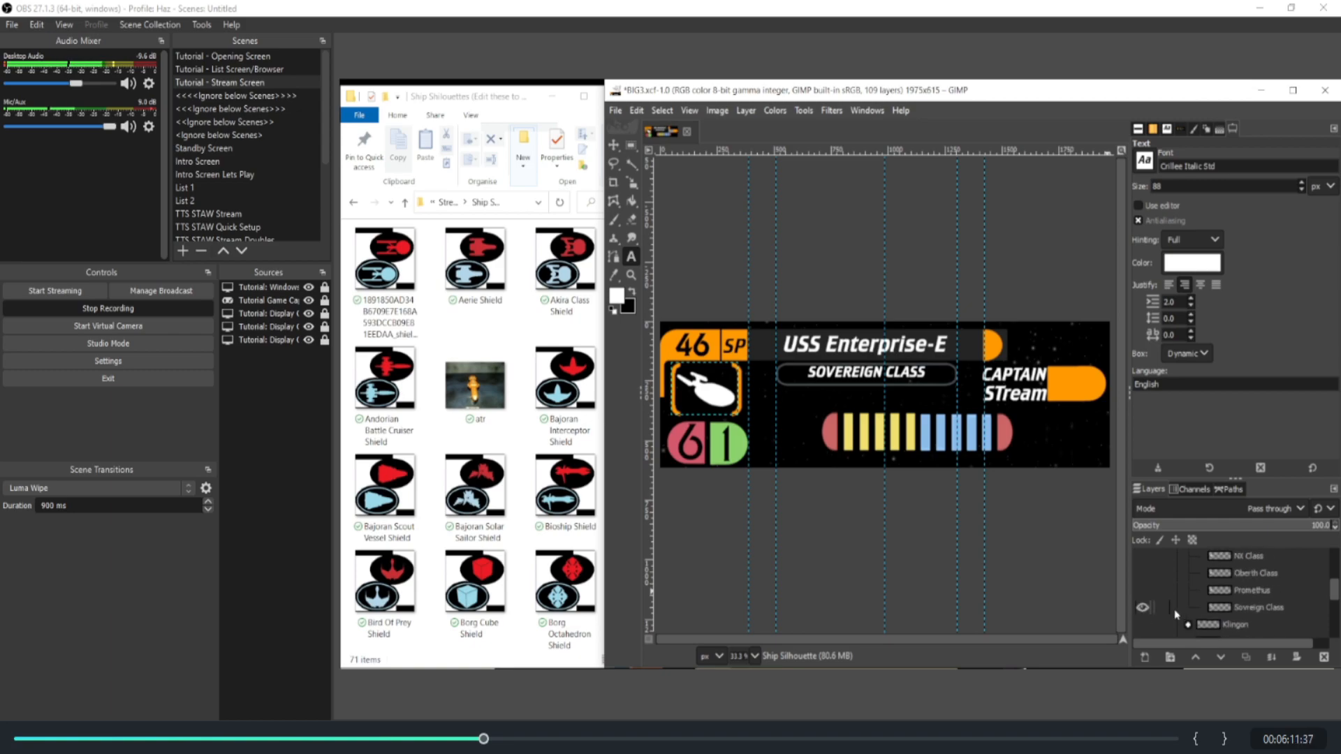
Step: Toggle the Sovreign Class and Promethus silhouettes, leave both hidden, and collapse the Ship Silhouette group
{"action": "left_click", "coordinate": [1146, 606]}
{"action": "left_click", "coordinate": [1143, 592]}
{"action": "left_click", "coordinate": [1142, 591]}
{"action": "left_click", "coordinate": [1142, 606]}
{"action": "left_click", "coordinate": [1143, 592]}
{"action": "left_click", "coordinate": [1142, 606]}
{"action": "left_click", "coordinate": [1142, 590]}
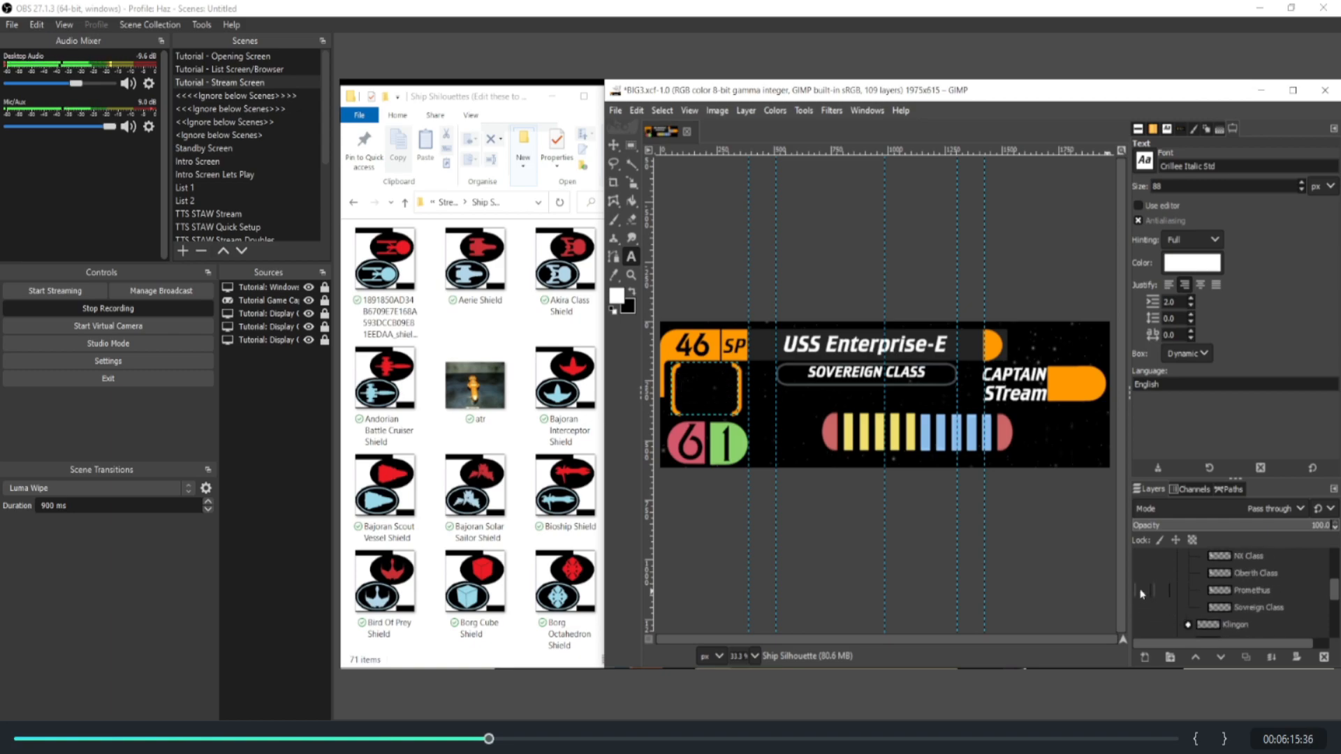
{"action": "scroll", "coordinate": [1159, 598], "scroll_direction": "up", "scroll_amount": 5}
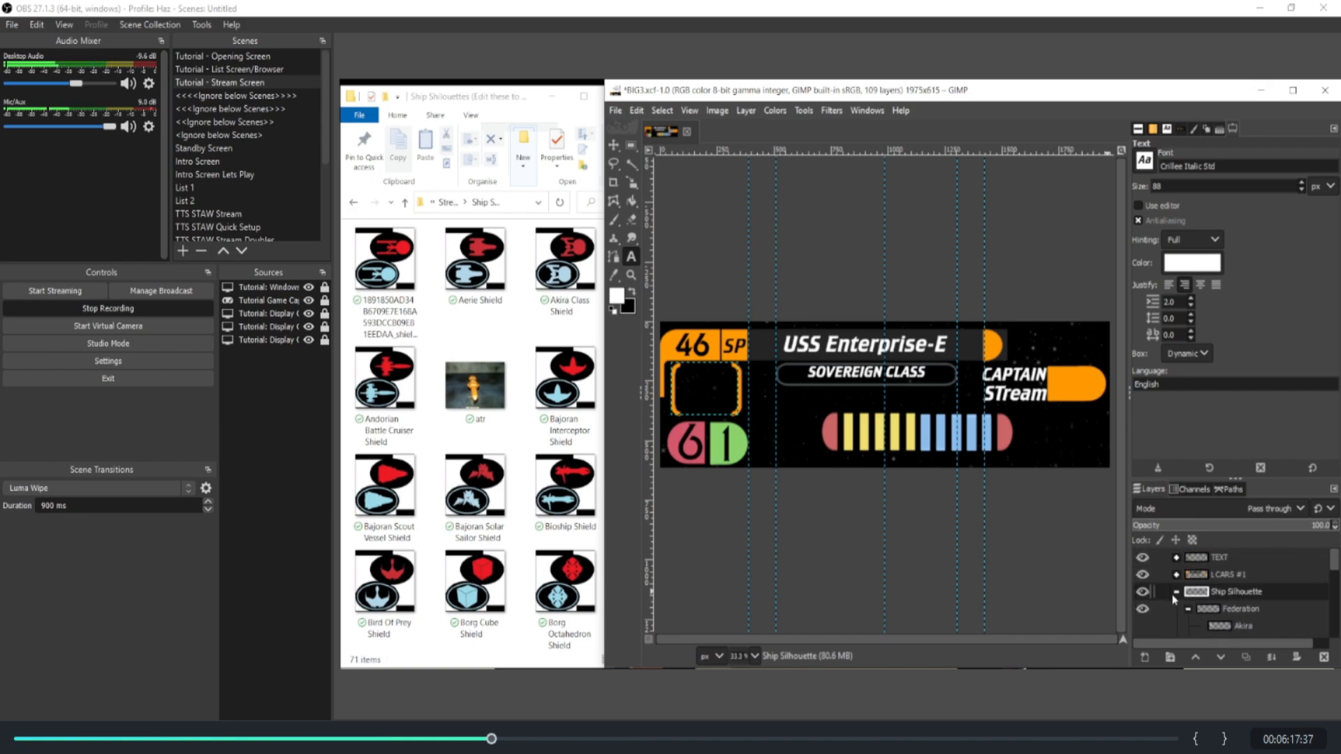
{"action": "left_click", "coordinate": [1178, 592]}
Step: In the Hull Group, hide the 5 Hull and 8 Hull layers and toggle 10 Hull on and off
{"action": "scroll", "coordinate": [1178, 592], "scroll_direction": "down", "scroll_amount": 5}
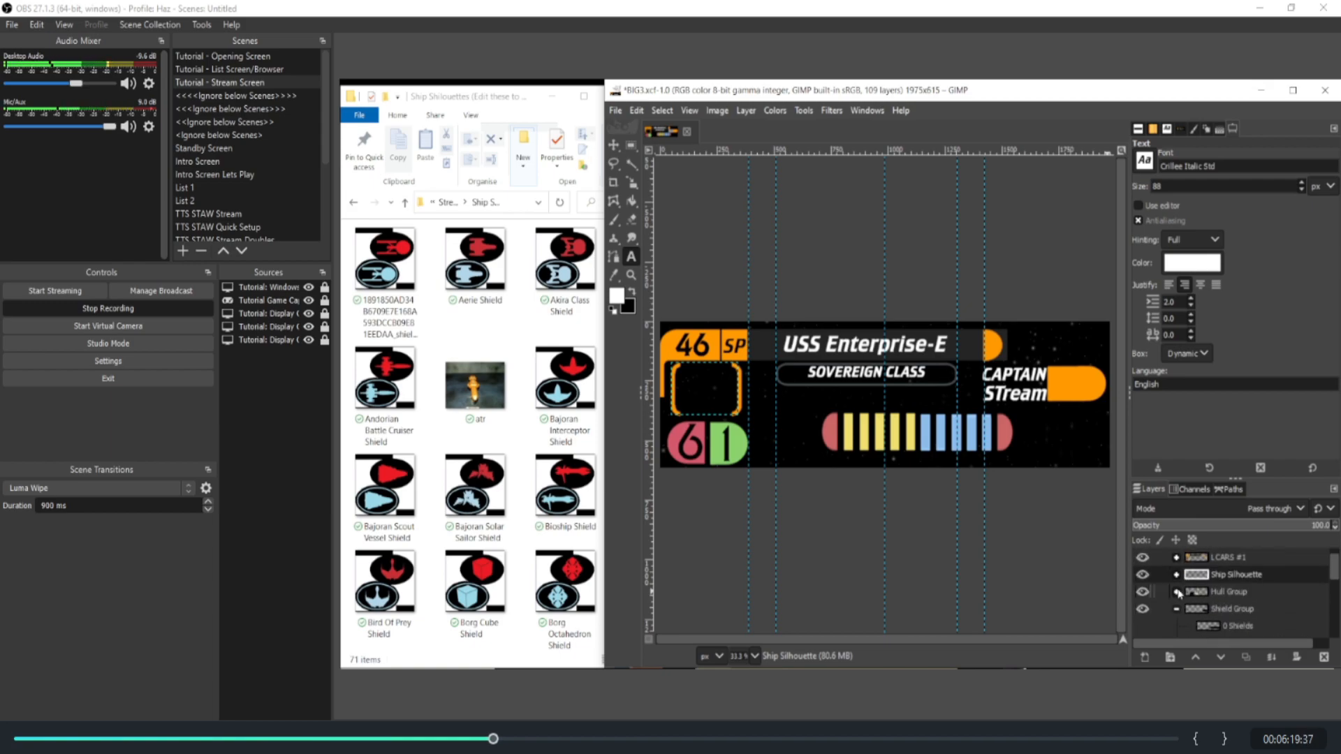
{"action": "scroll", "coordinate": [1145, 608], "scroll_direction": "down", "scroll_amount": 2}
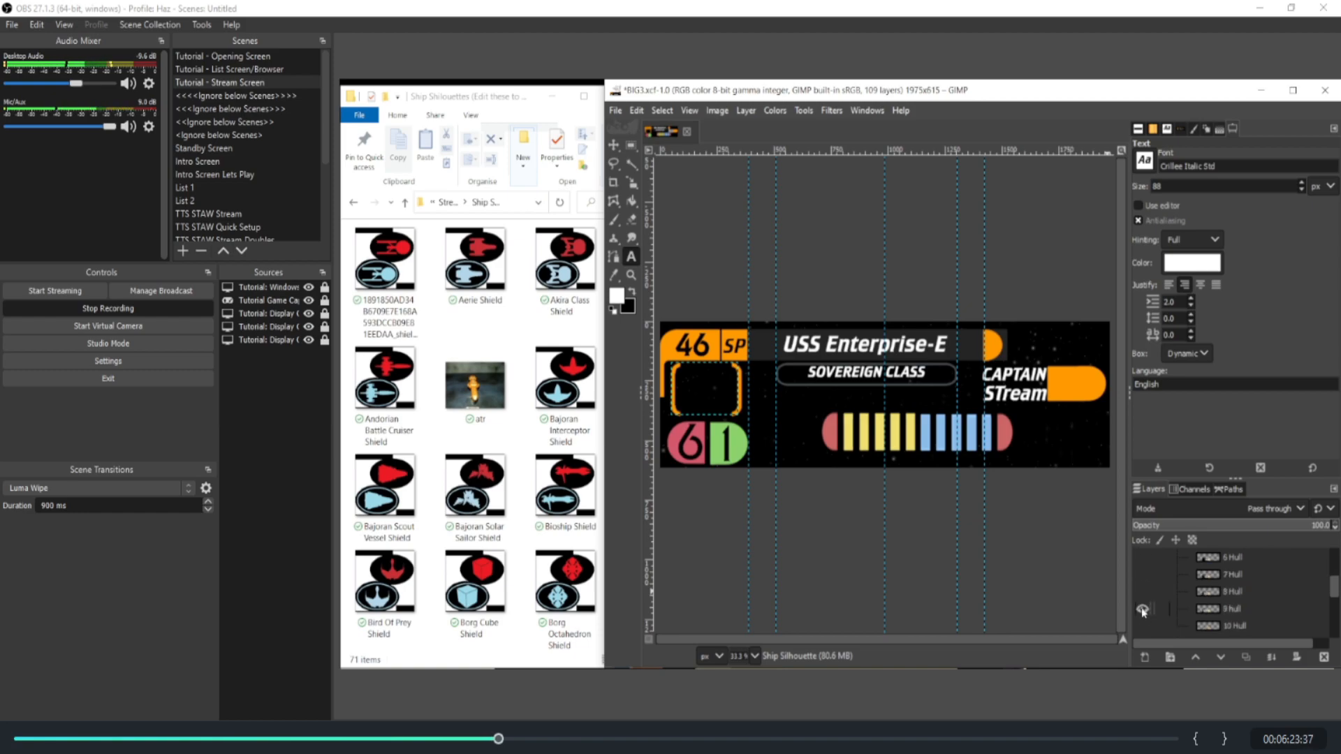
{"action": "scroll", "coordinate": [1144, 612], "scroll_direction": "up", "scroll_amount": 2}
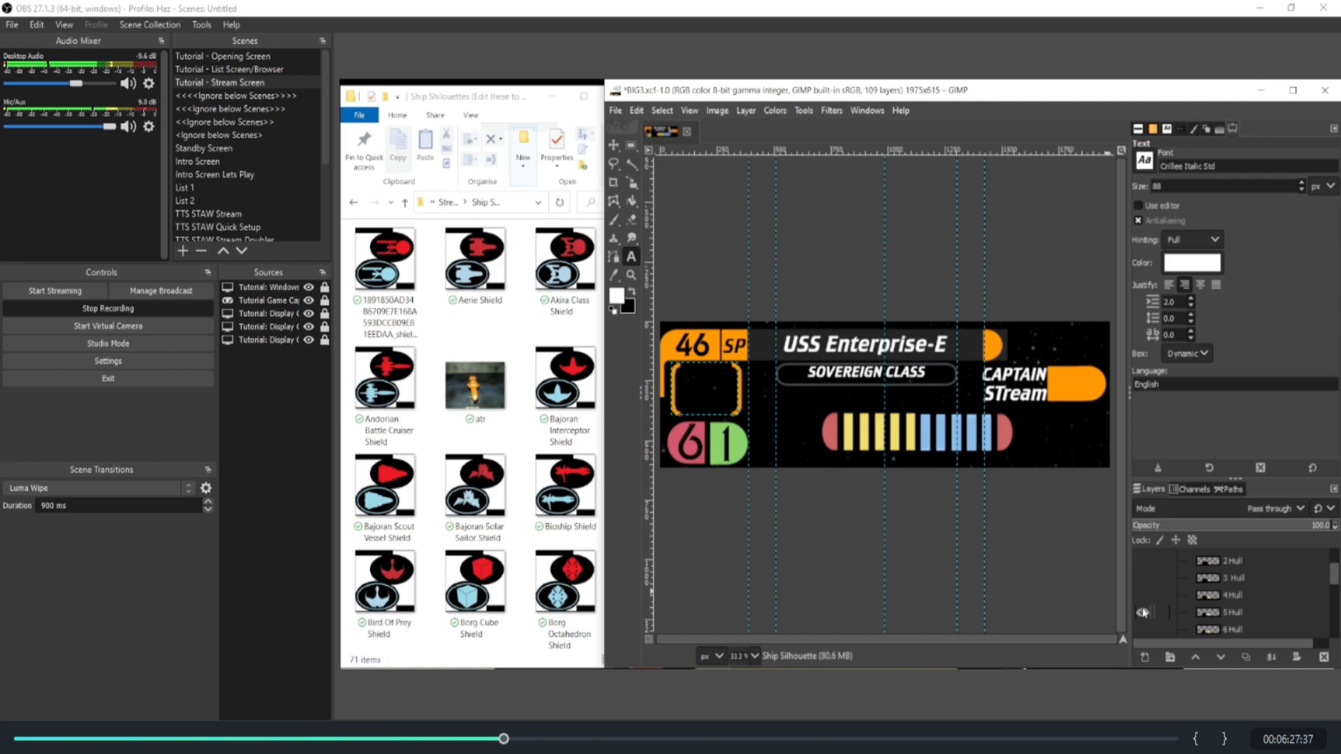
{"action": "scroll", "coordinate": [1143, 611], "scroll_direction": "down", "scroll_amount": 2}
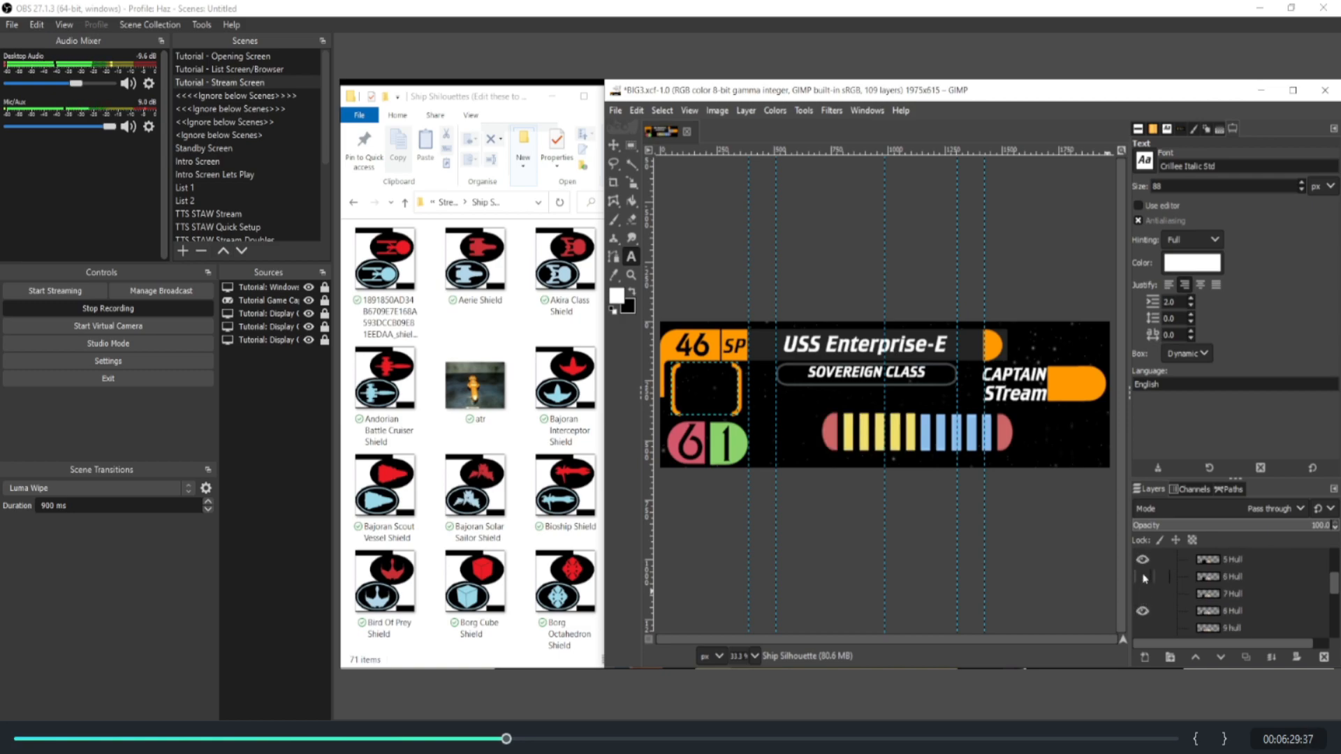
{"action": "left_click", "coordinate": [1143, 560]}
{"action": "scroll", "coordinate": [1144, 564], "scroll_direction": "down", "scroll_amount": 1}
{"action": "left_click", "coordinate": [1141, 593]}
{"action": "scroll", "coordinate": [1141, 593], "scroll_direction": "down", "scroll_amount": 2}
{"action": "left_click", "coordinate": [1142, 594]}
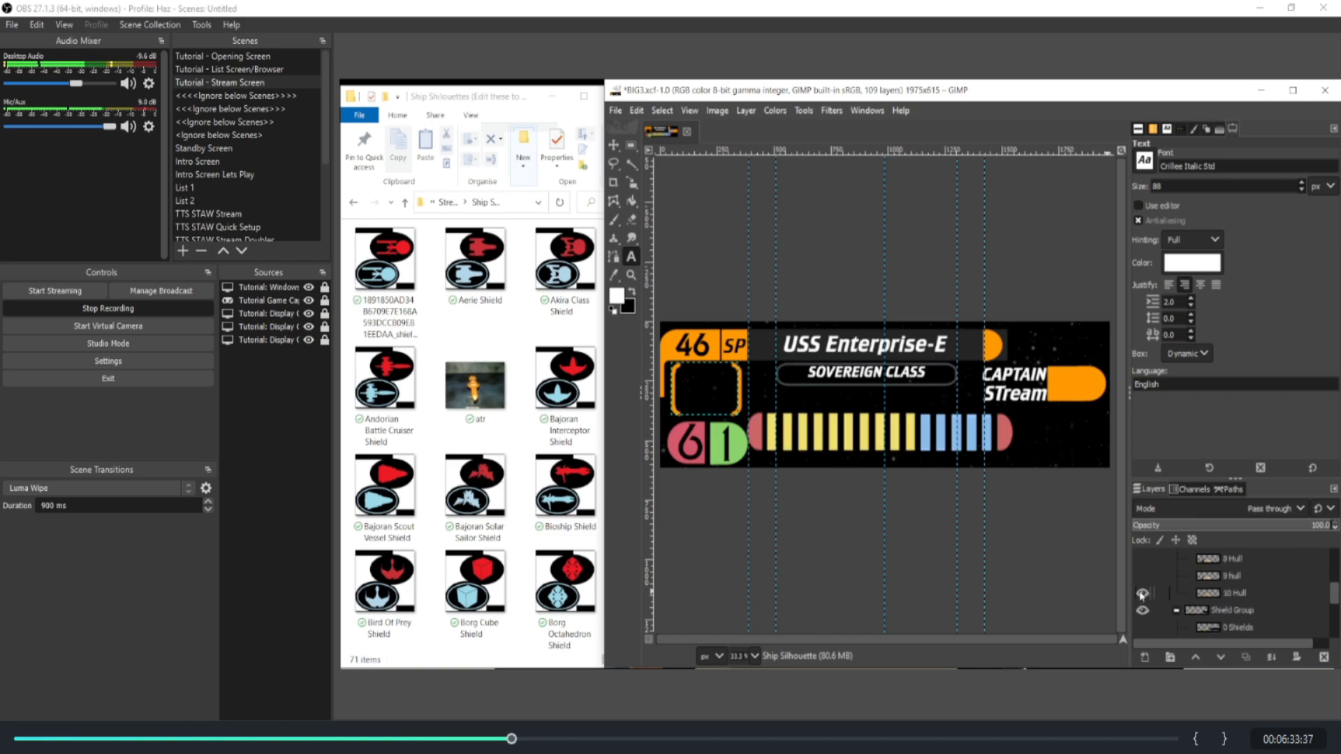
{"action": "left_click", "coordinate": [1142, 594]}
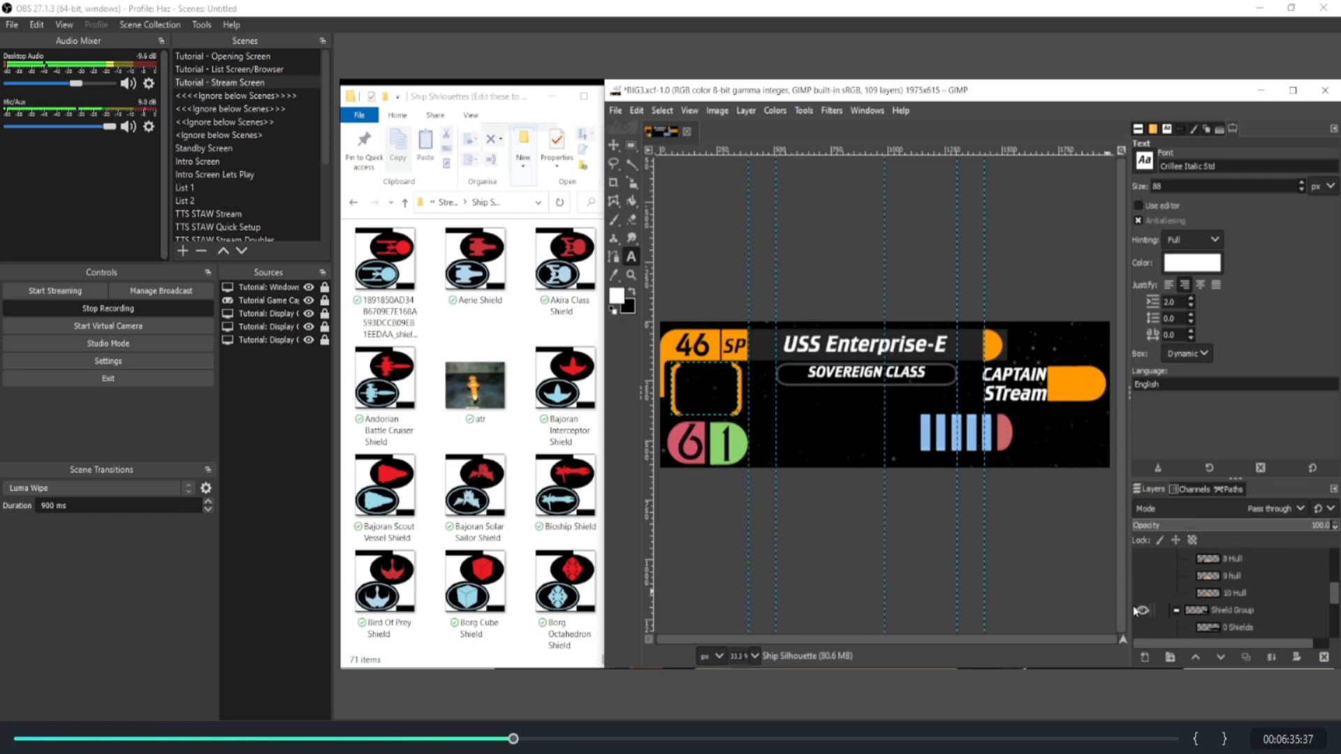
Step: Show the 0 Shields layer in the Shield Group and the 1 Hull layer in the Hull Group
{"action": "scroll", "coordinate": [1221, 595], "scroll_direction": "up", "scroll_amount": 4}
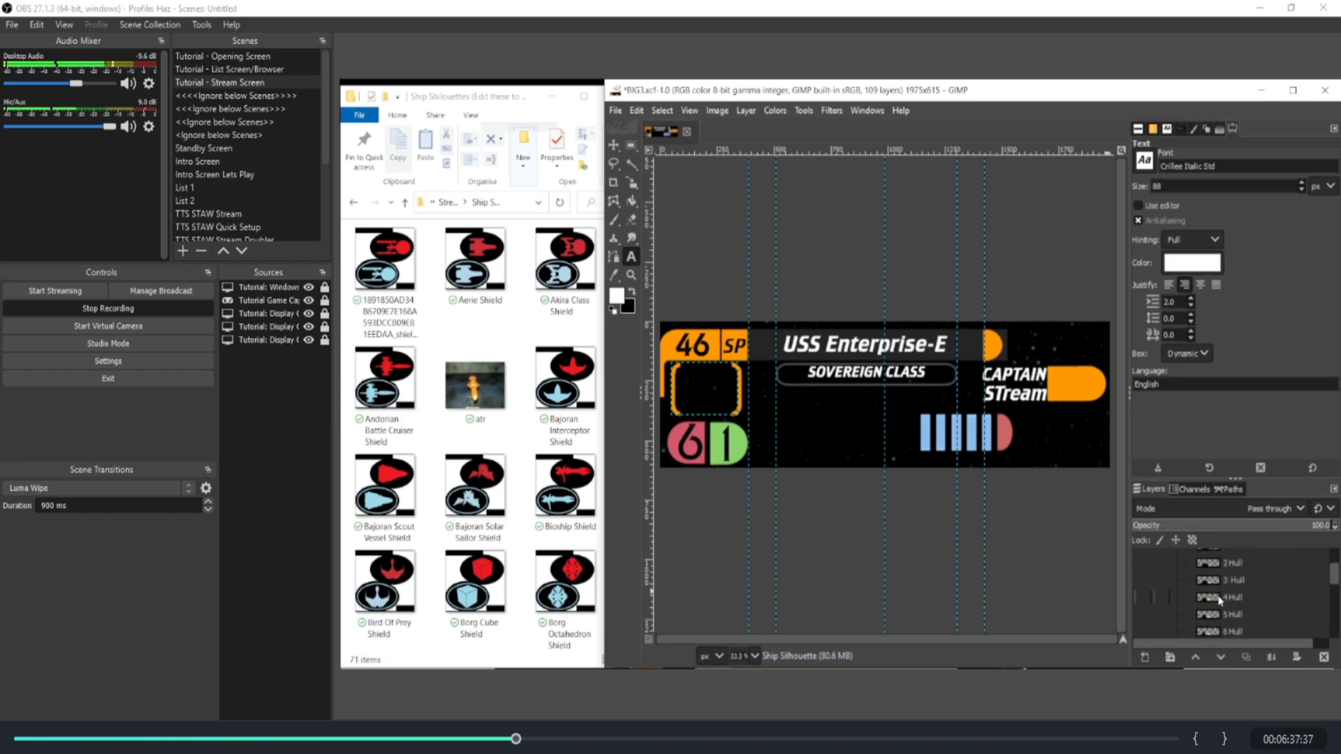
{"action": "left_click", "coordinate": [1178, 584]}
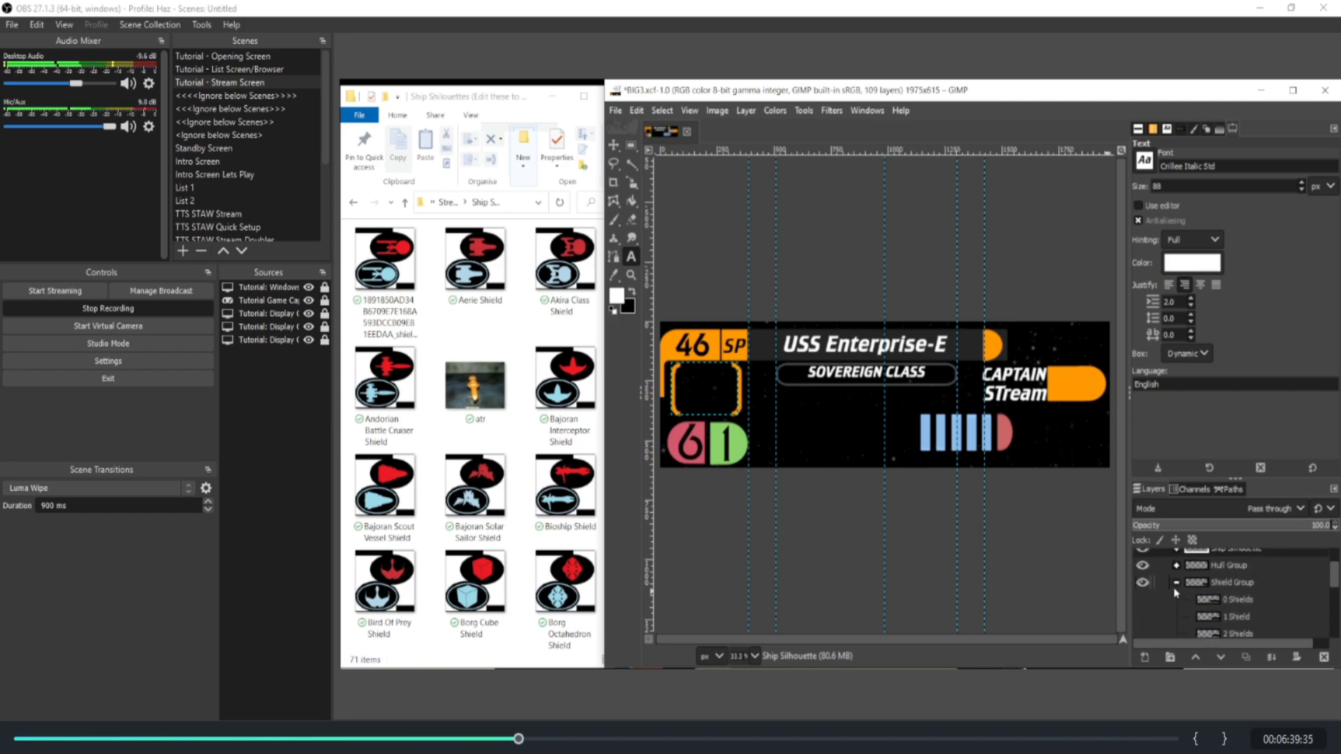
{"action": "left_click", "coordinate": [1144, 600]}
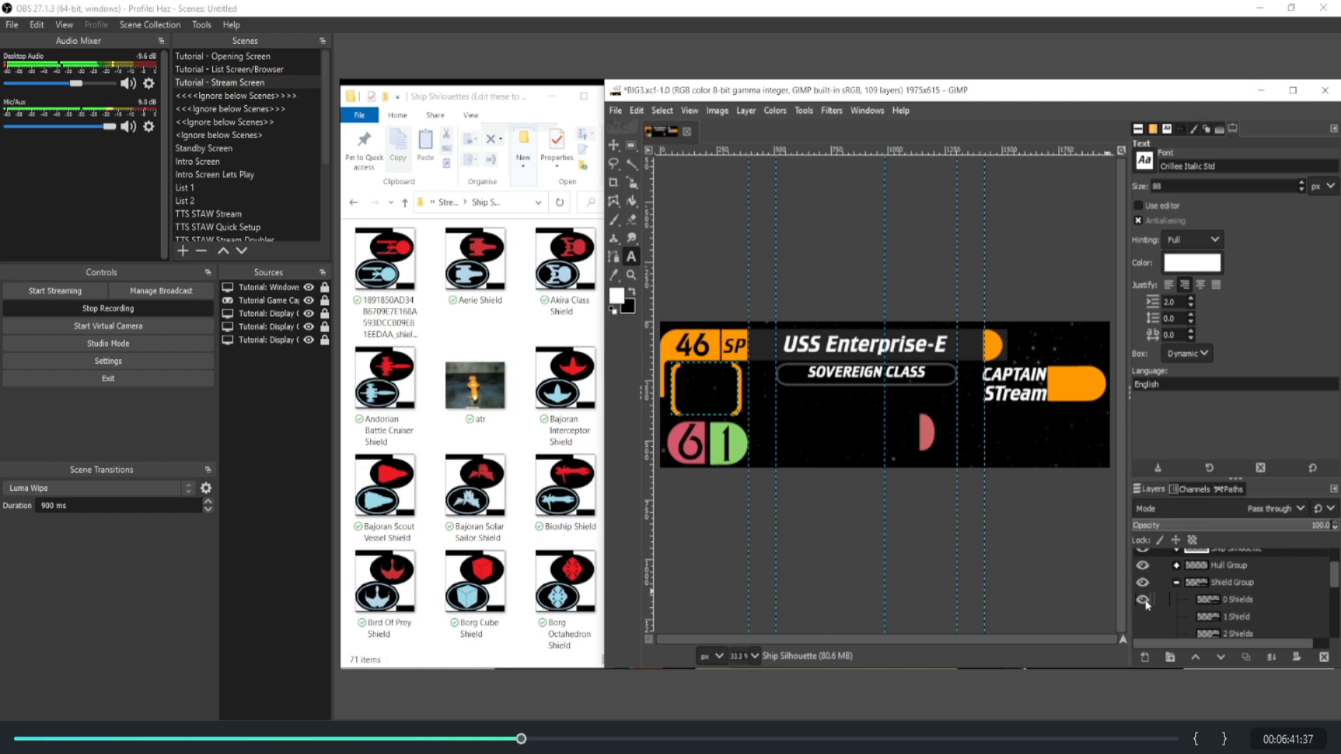
{"action": "left_click", "coordinate": [1176, 565]}
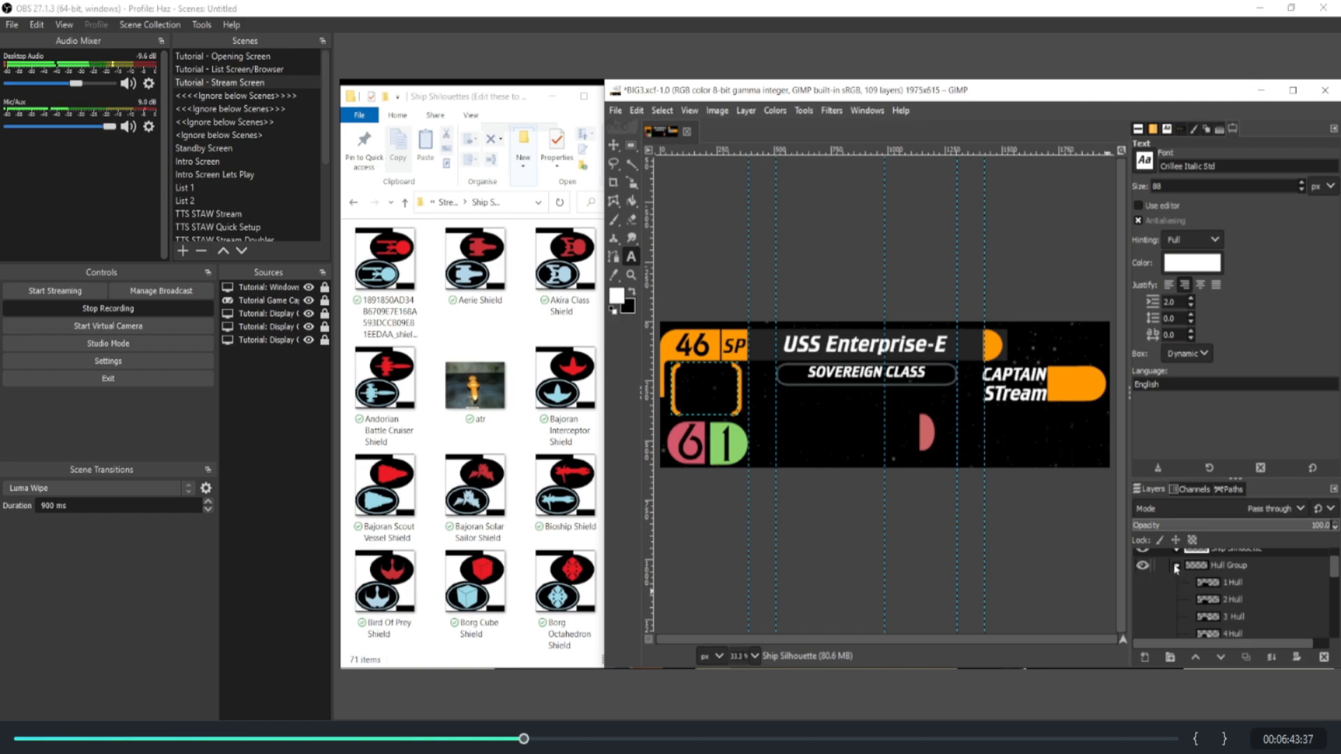
{"action": "left_click", "coordinate": [1143, 583]}
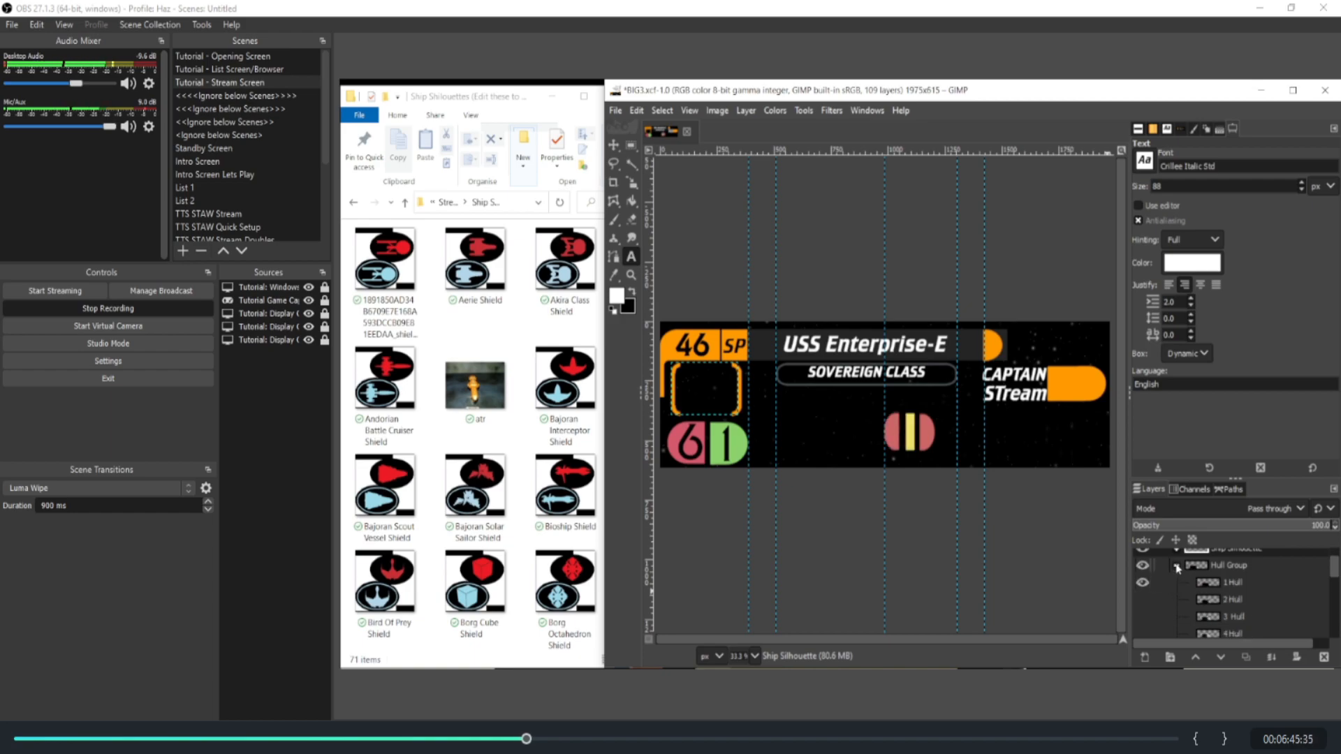
Step: Show the 4 Shields layer in place of 0 Shields, switching 3 Shields on and off
{"action": "scroll", "coordinate": [1149, 626], "scroll_direction": "down", "scroll_amount": 3}
{"action": "left_click", "coordinate": [1142, 616]}
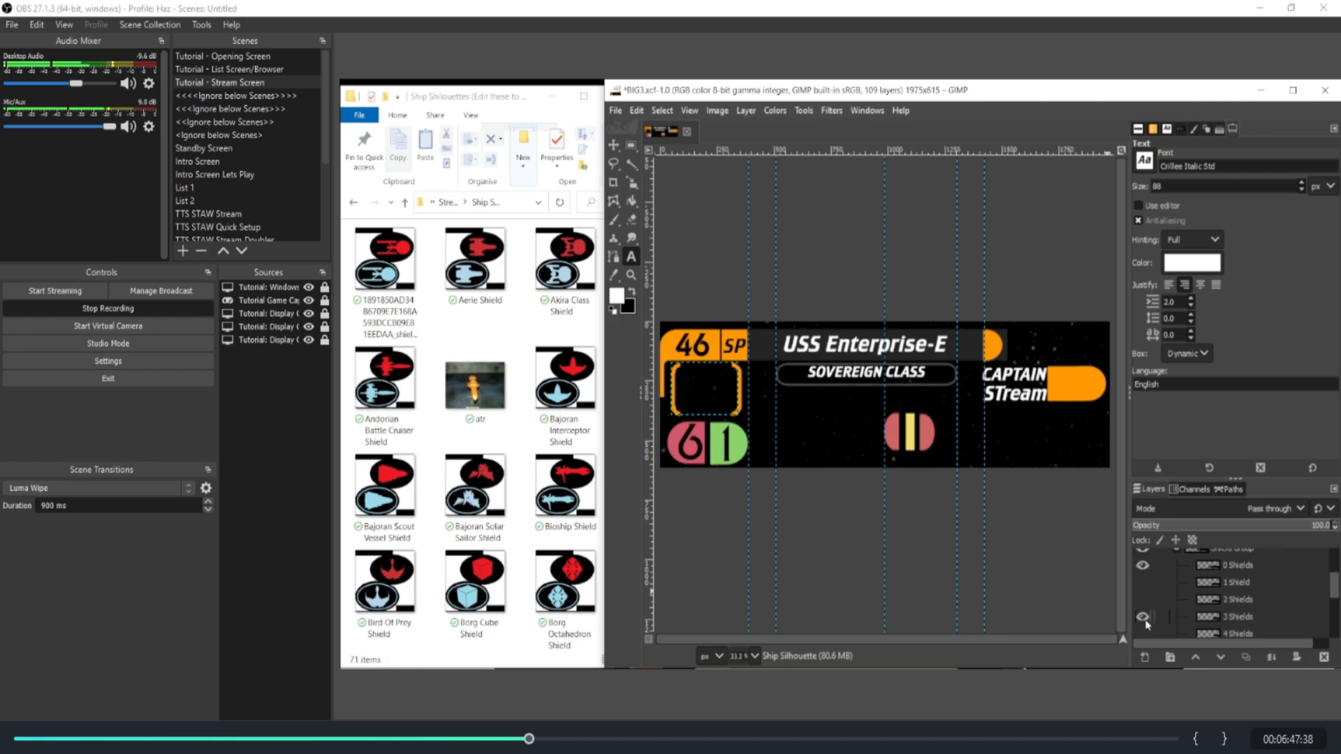
{"action": "left_click", "coordinate": [1143, 634]}
{"action": "left_click", "coordinate": [1143, 566]}
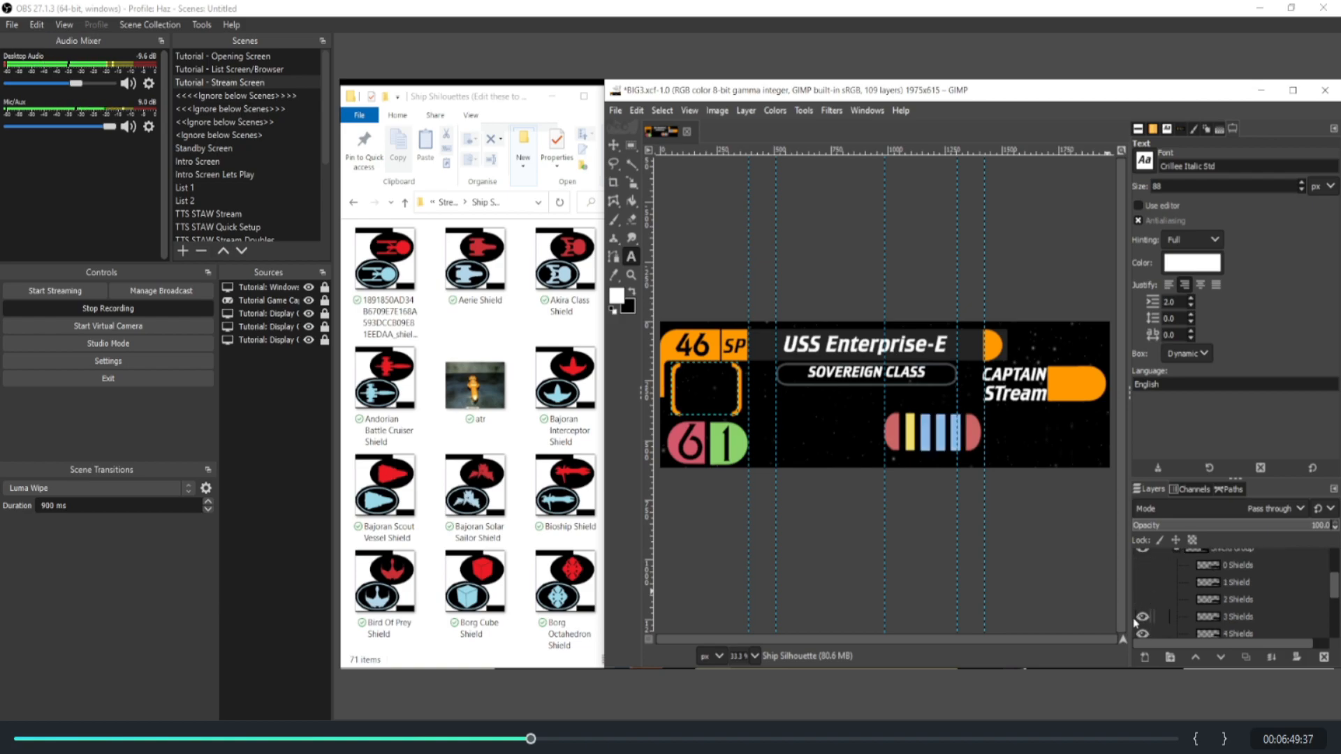
{"action": "left_click", "coordinate": [1143, 617]}
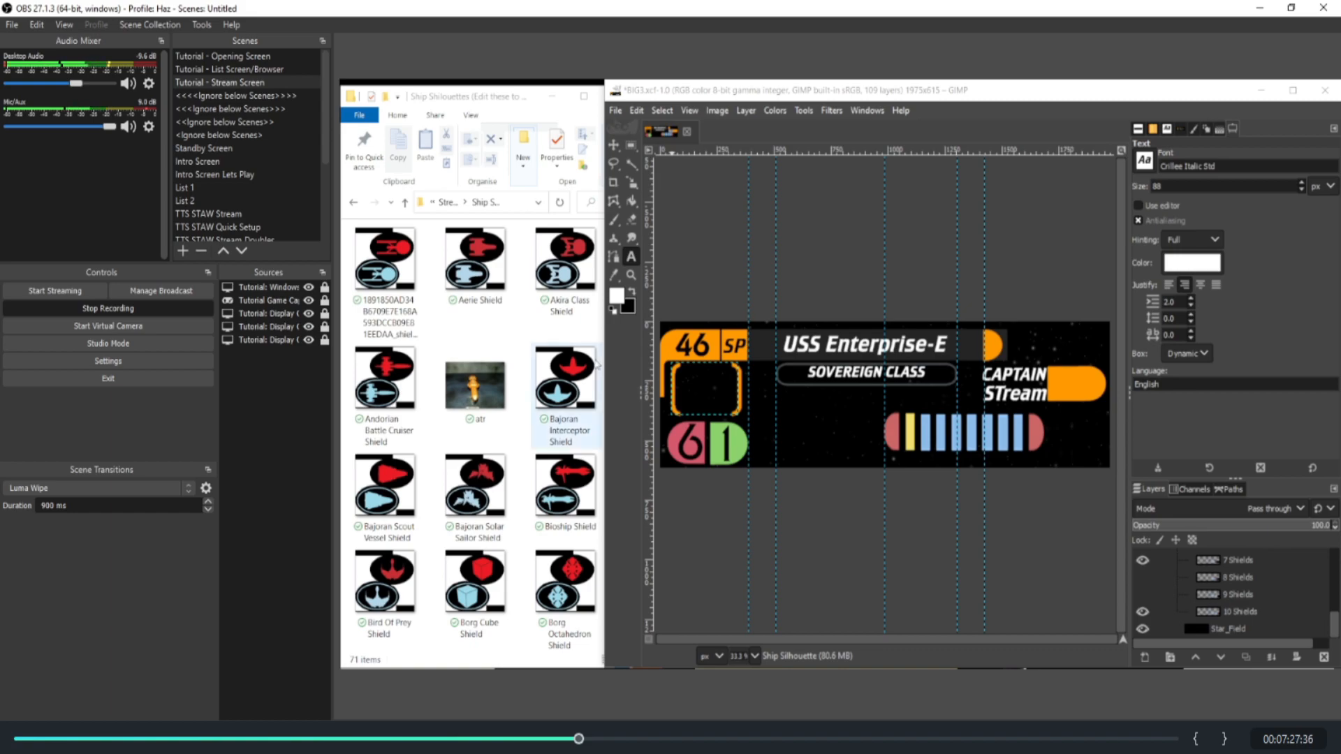
Step: Open the first ship shield image from the silhouettes folder in GIMP
{"action": "right_click", "coordinate": [375, 264]}
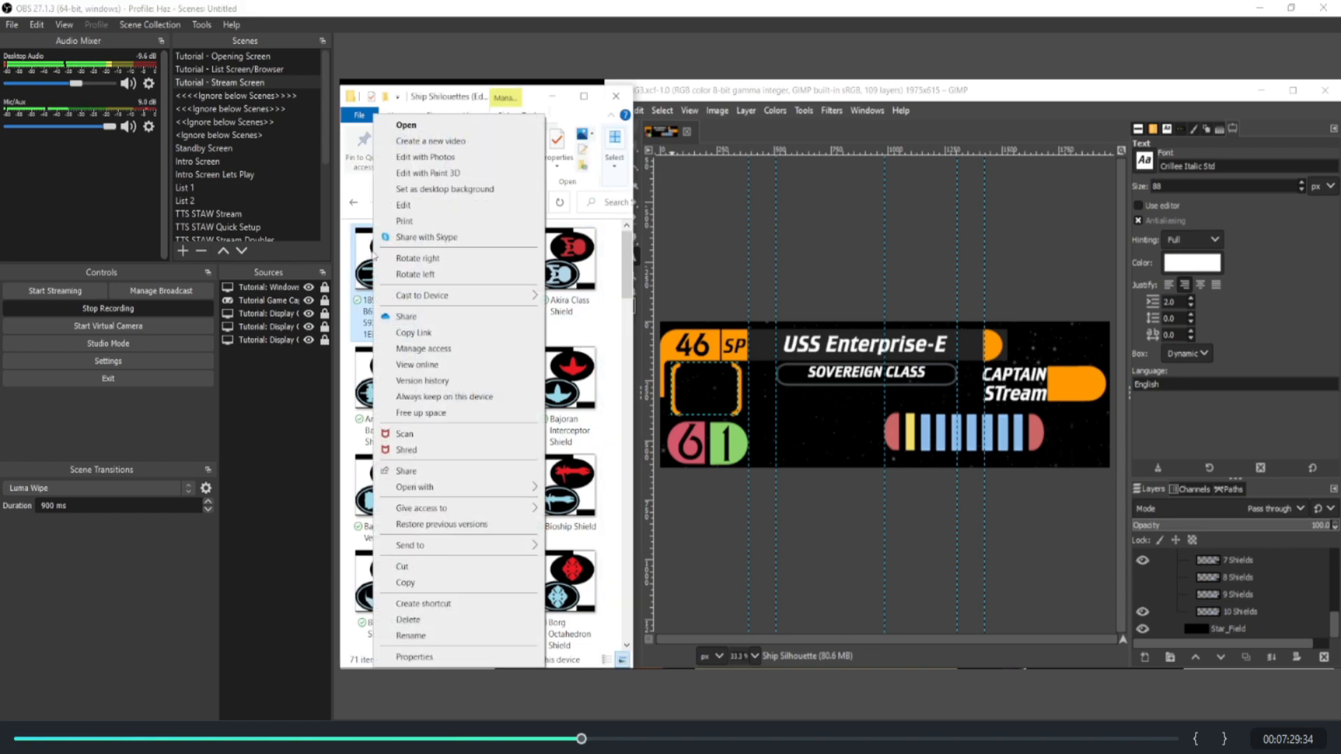
{"action": "mouse_move", "coordinate": [408, 489]}
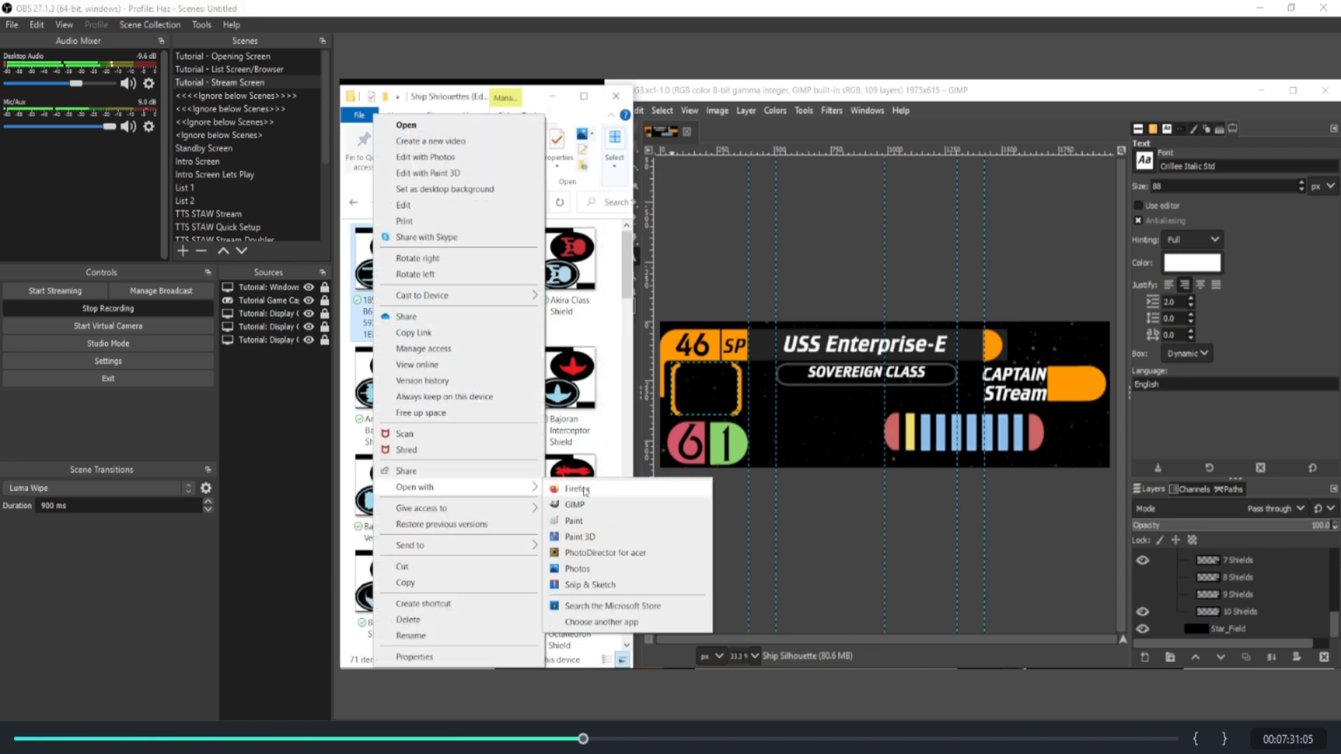
{"action": "left_click", "coordinate": [612, 509]}
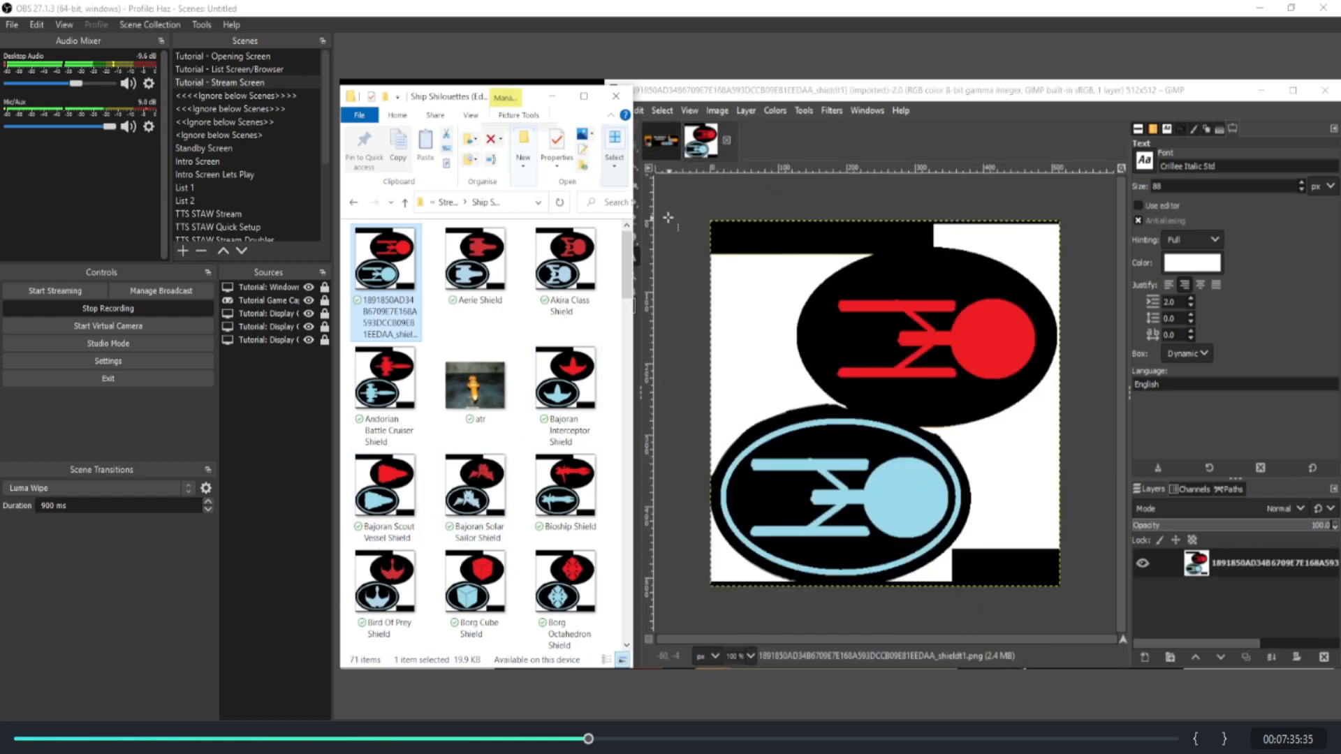
Step: Draw an elliptical selection of about 321 × 184 px around the blue ship, inside its oval outline
{"action": "left_click", "coordinate": [682, 94]}
{"action": "left_click", "coordinate": [632, 146]}
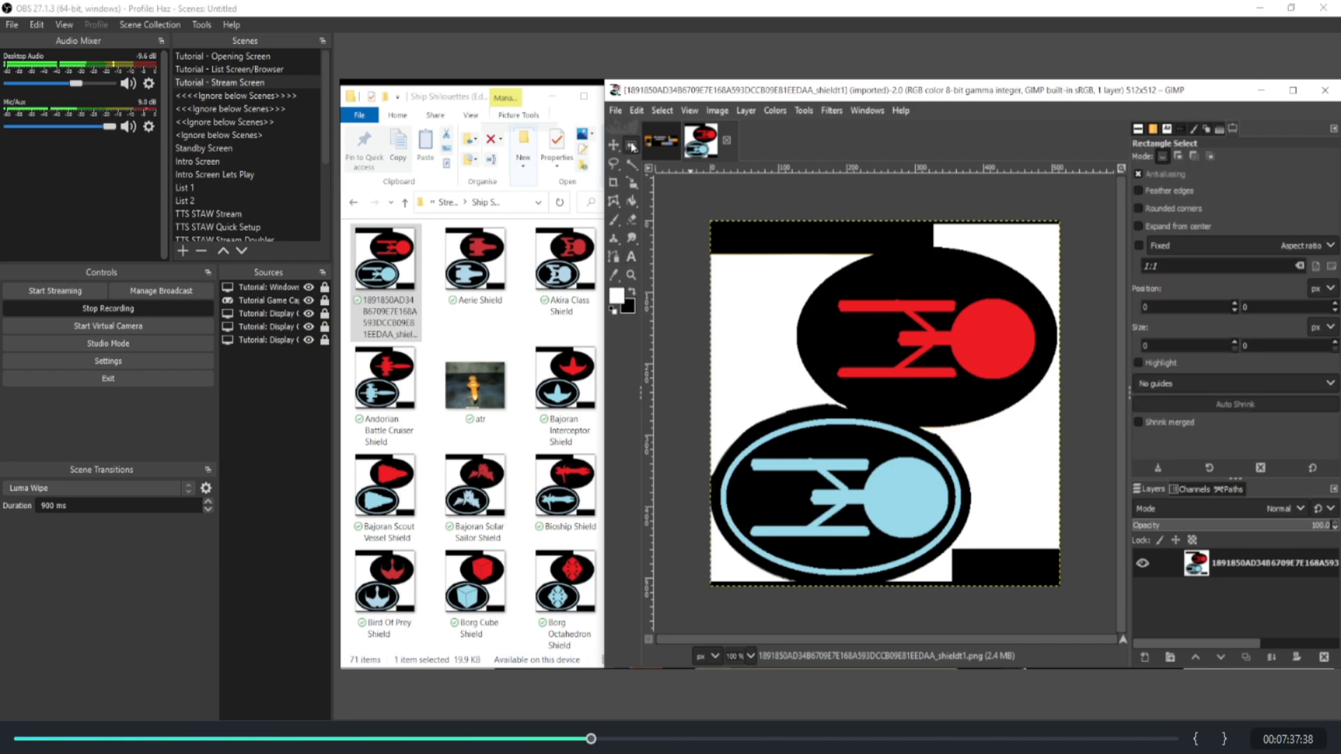
{"action": "left_click", "coordinate": [657, 166]}
{"action": "left_click_drag", "start_coordinate": [745, 442], "coordinate": [951, 546]}
{"action": "left_click_drag", "start_coordinate": [749, 488], "coordinate": [736, 488]}
{"action": "left_click_drag", "start_coordinate": [838, 452], "coordinate": [839, 443]}
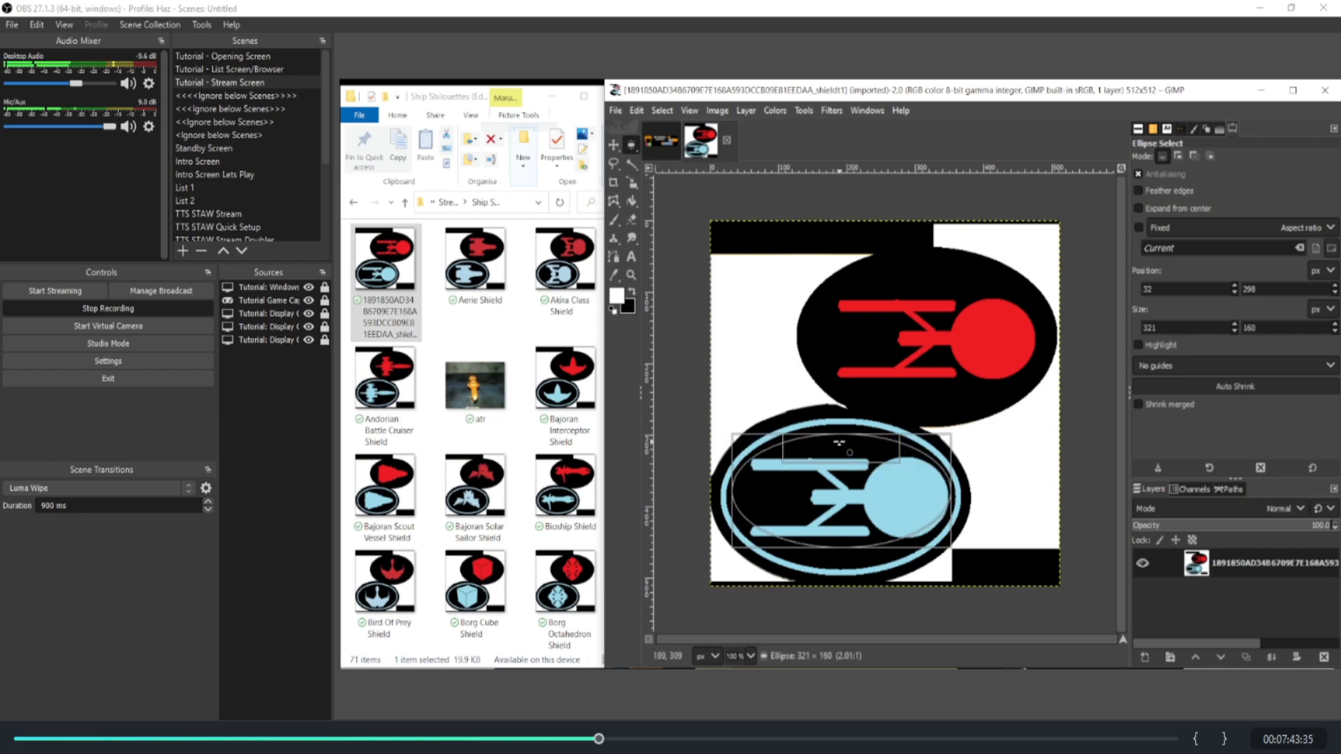
{"action": "left_click_drag", "start_coordinate": [834, 538], "coordinate": [833, 553]}
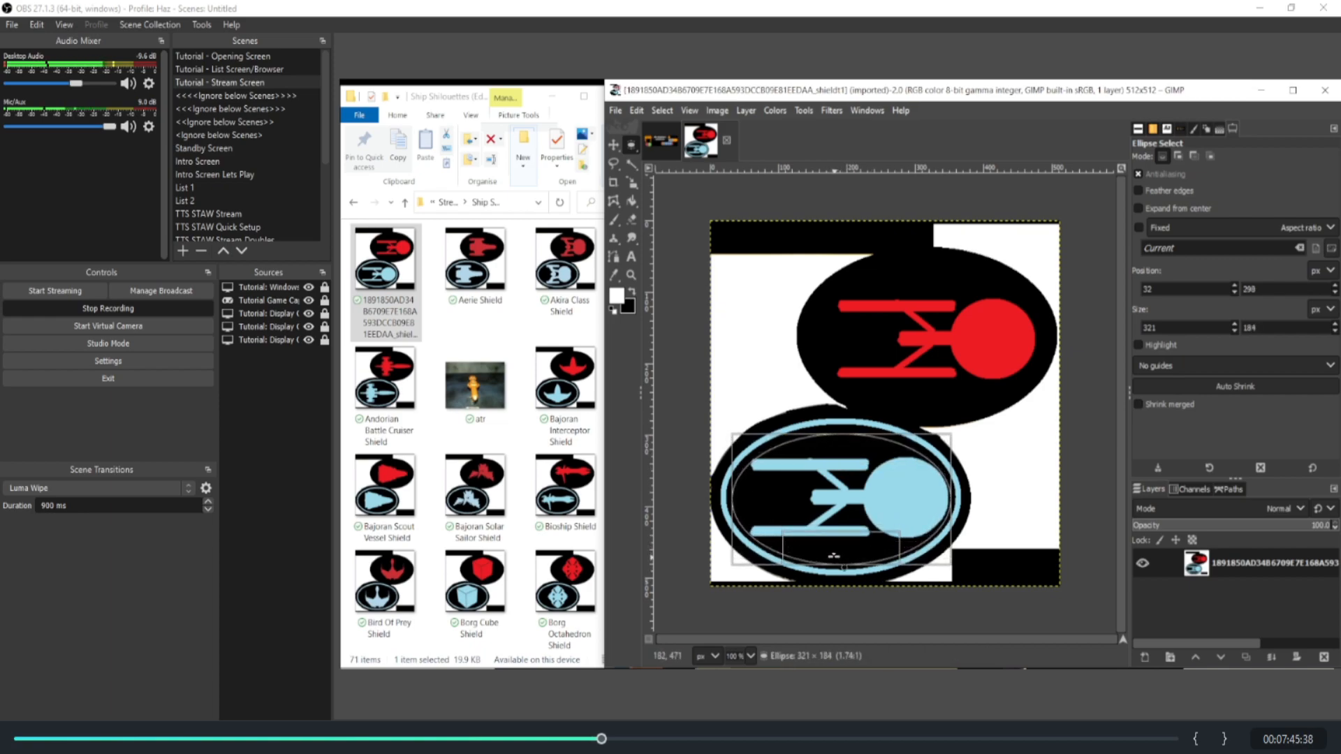
Step: Float the elliptical selection into a new layer and delete the original image layer
{"action": "left_click", "coordinate": [662, 110]}
{"action": "left_click", "coordinate": [673, 178]}
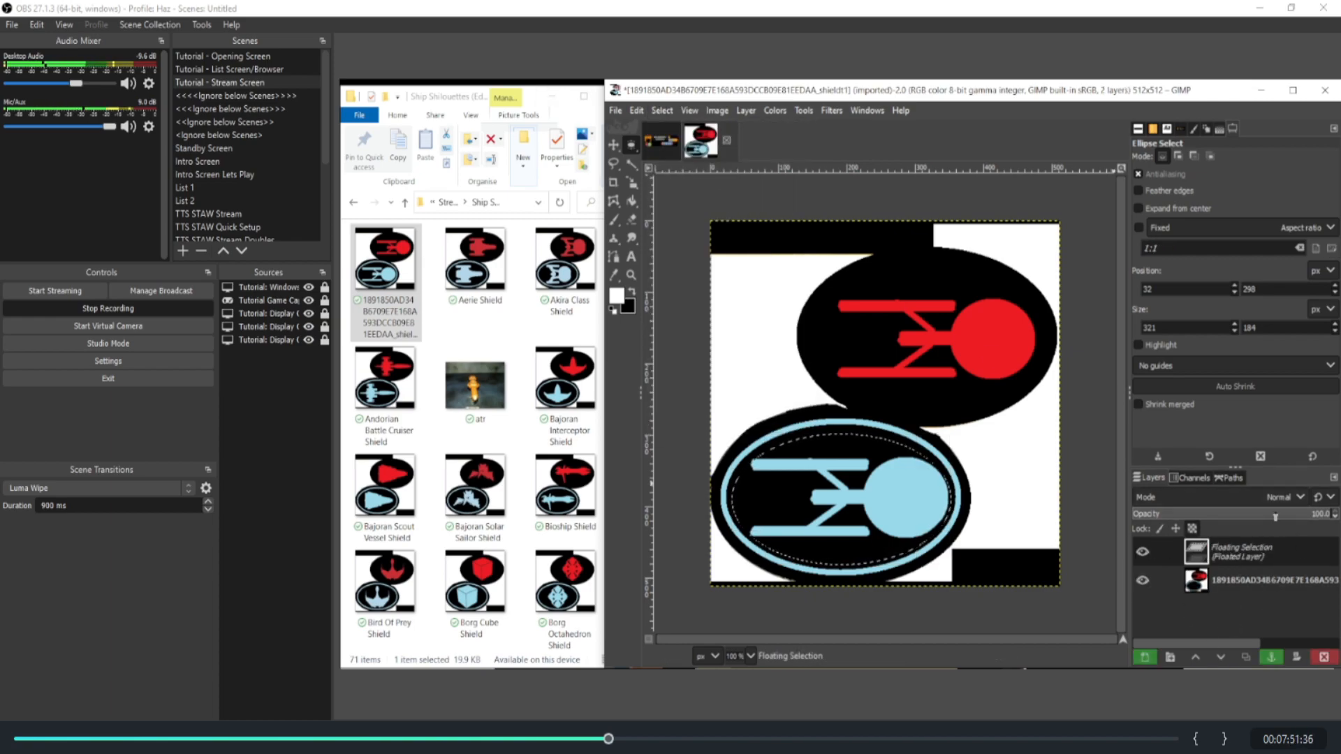
{"action": "right_click", "coordinate": [1255, 559]}
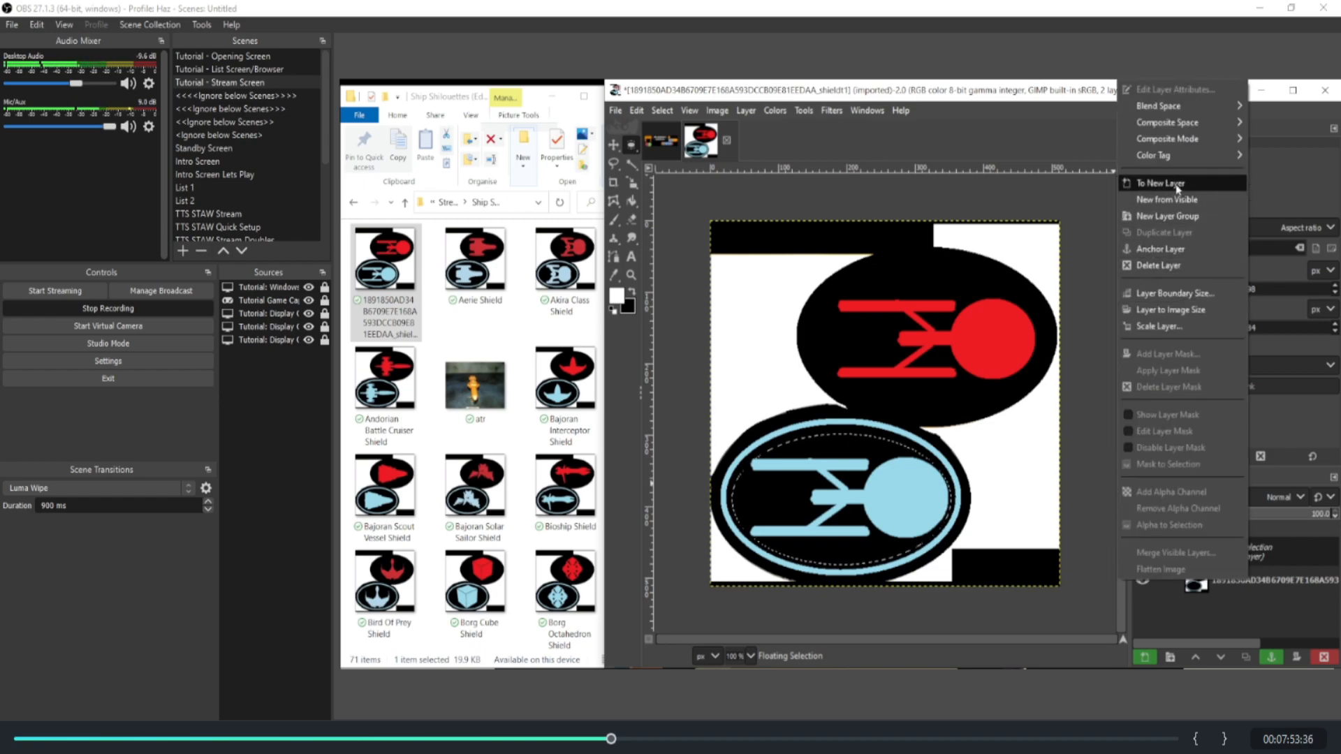
{"action": "left_click", "coordinate": [1173, 182]}
{"action": "right_click", "coordinate": [1218, 581]}
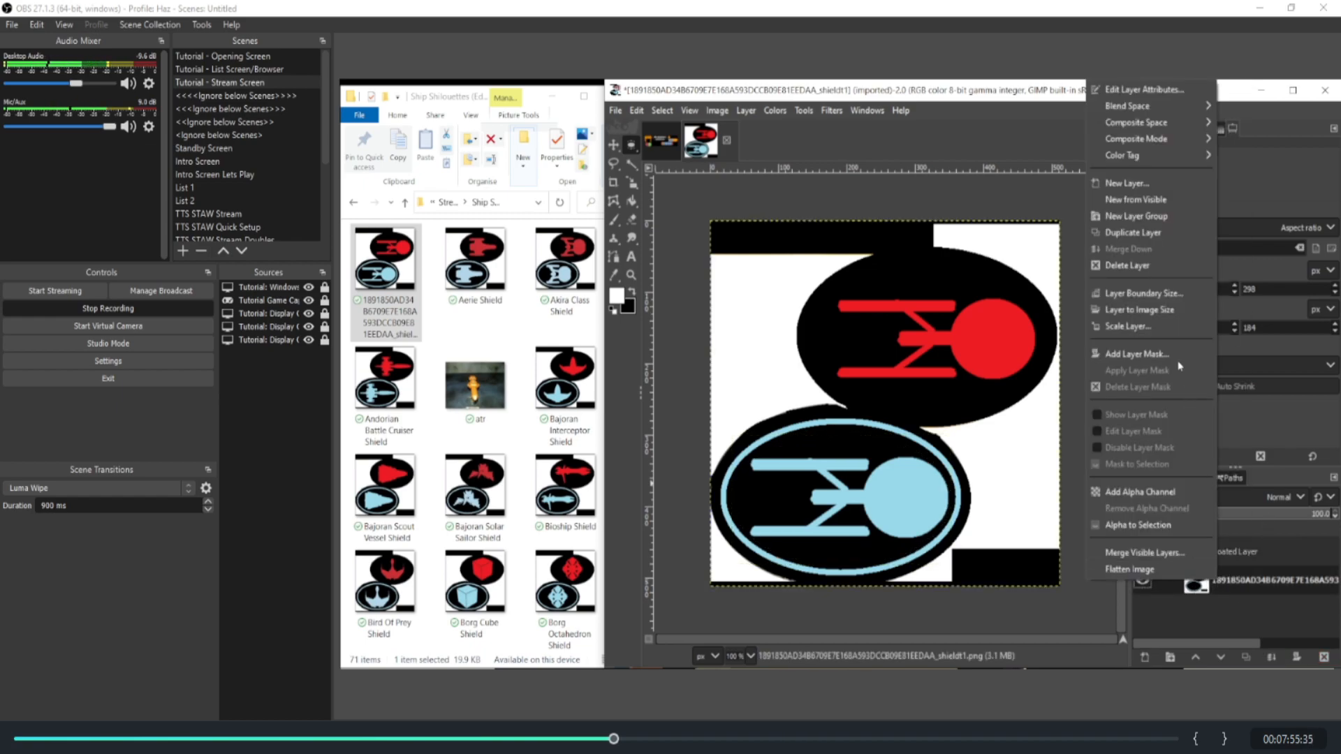
{"action": "left_click", "coordinate": [1127, 266]}
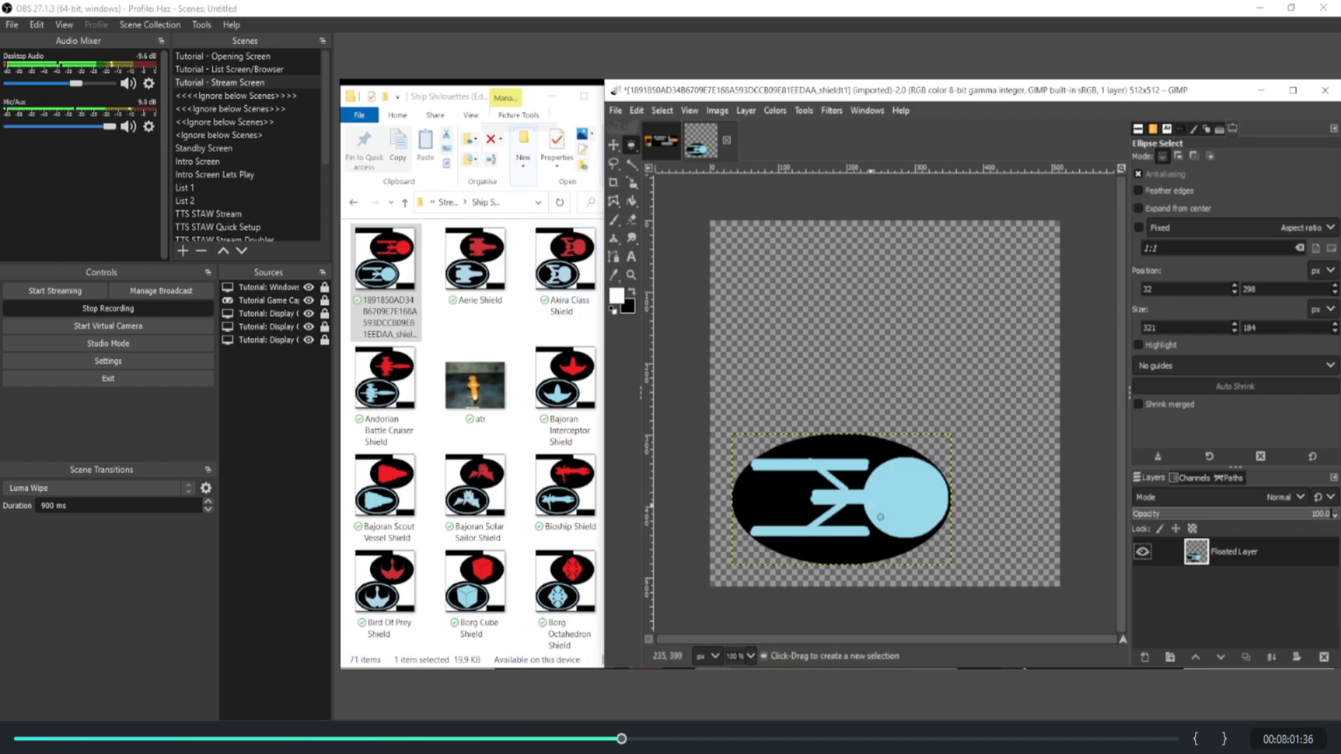
Step: Turn the blue ship grey by removing the layer's colour with the Saturation adjustment
{"action": "left_click", "coordinate": [775, 110]}
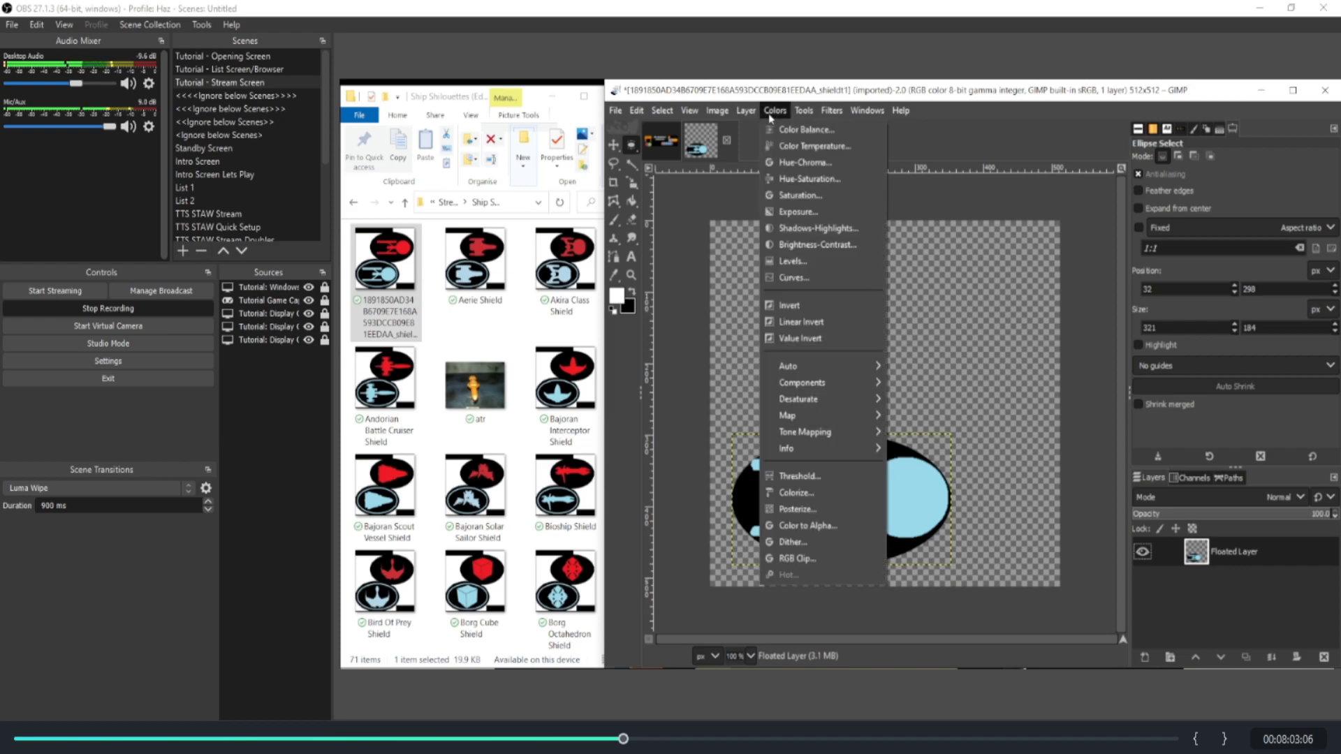
{"action": "left_click", "coordinate": [814, 192]}
{"action": "left_click_drag", "start_coordinate": [1062, 426], "coordinate": [962, 424]}
{"action": "left_click", "coordinate": [1096, 548]}
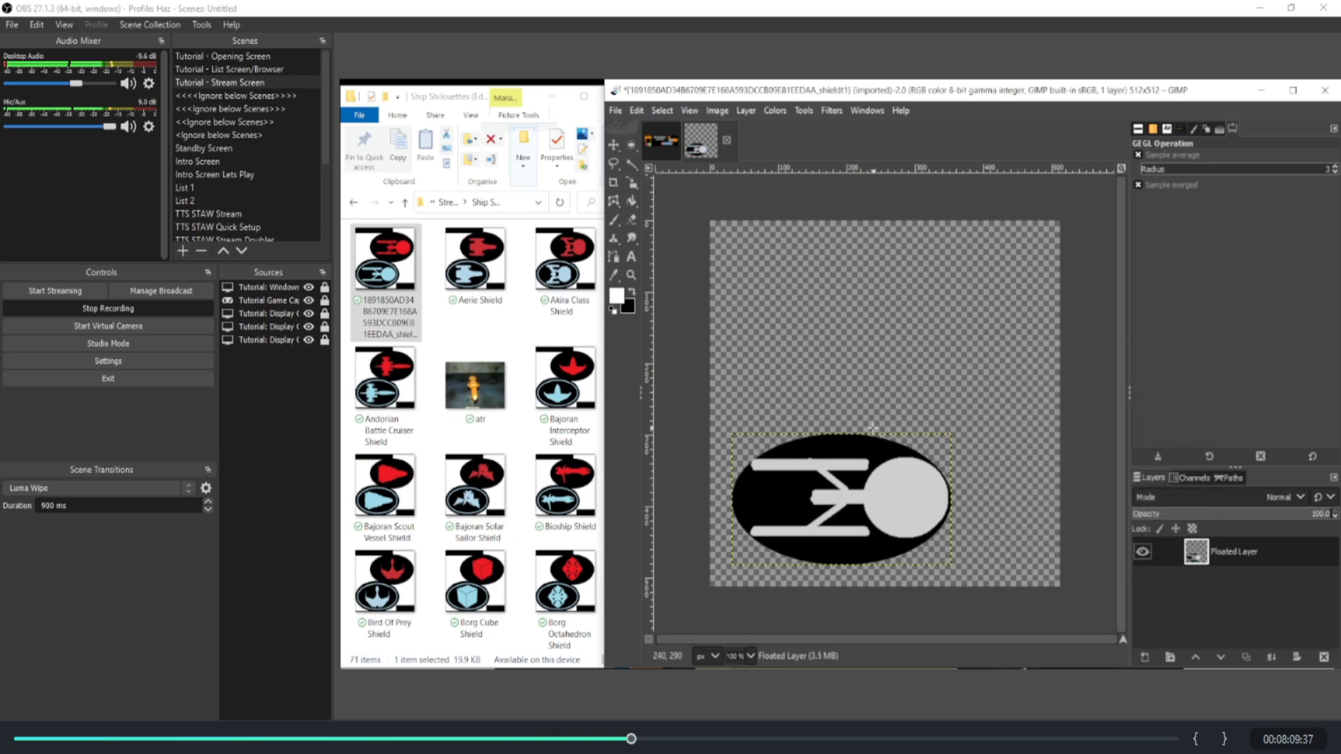
Step: Paste the grey ship into the ship card's silhouette frame and scale it to 246 × 157 px
{"action": "left_click", "coordinate": [664, 143]}
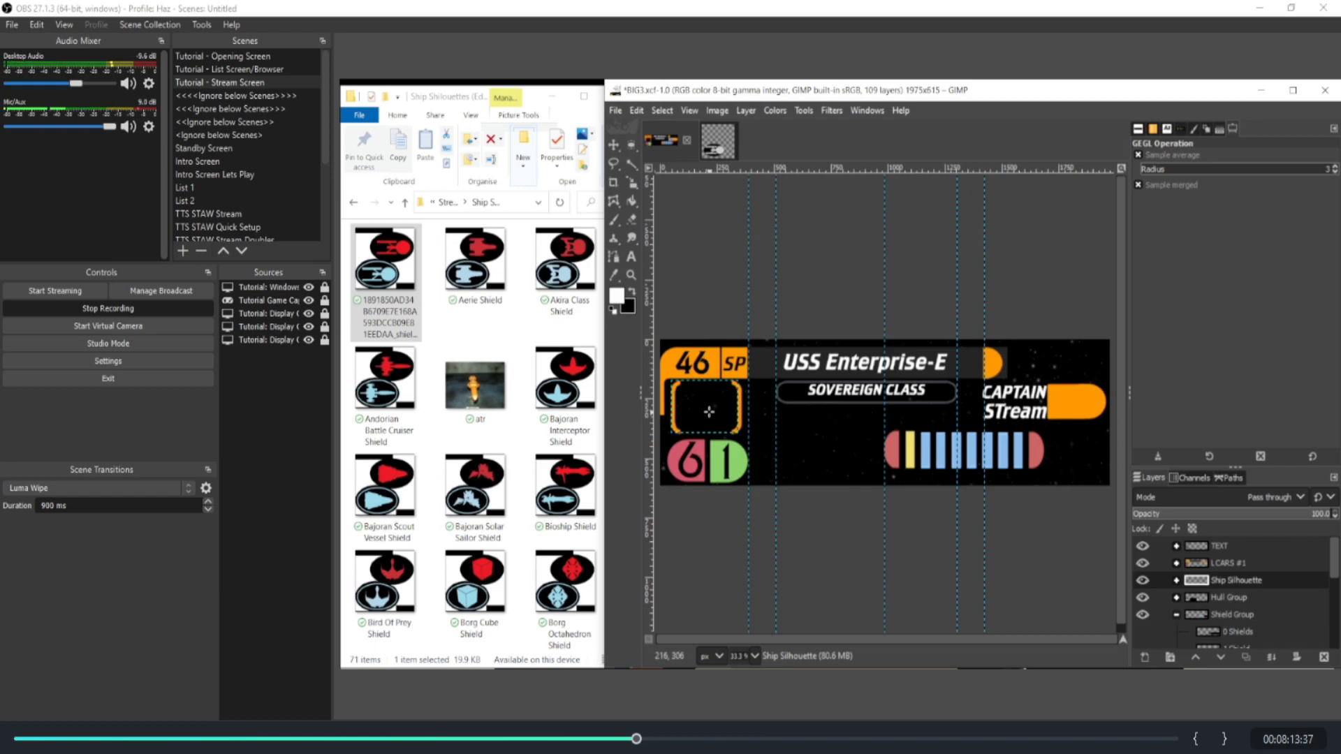
{"action": "key", "text": "ctrl+v"}
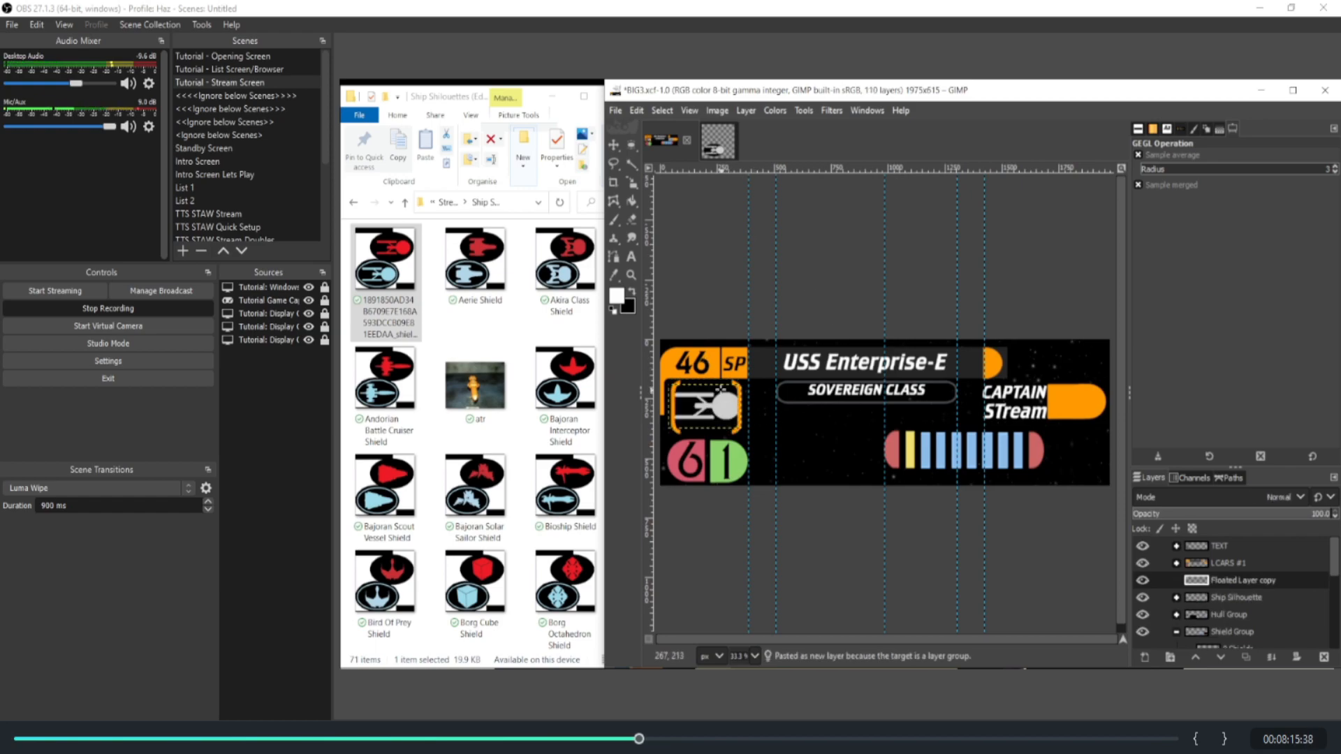
{"action": "left_click", "coordinate": [631, 182]}
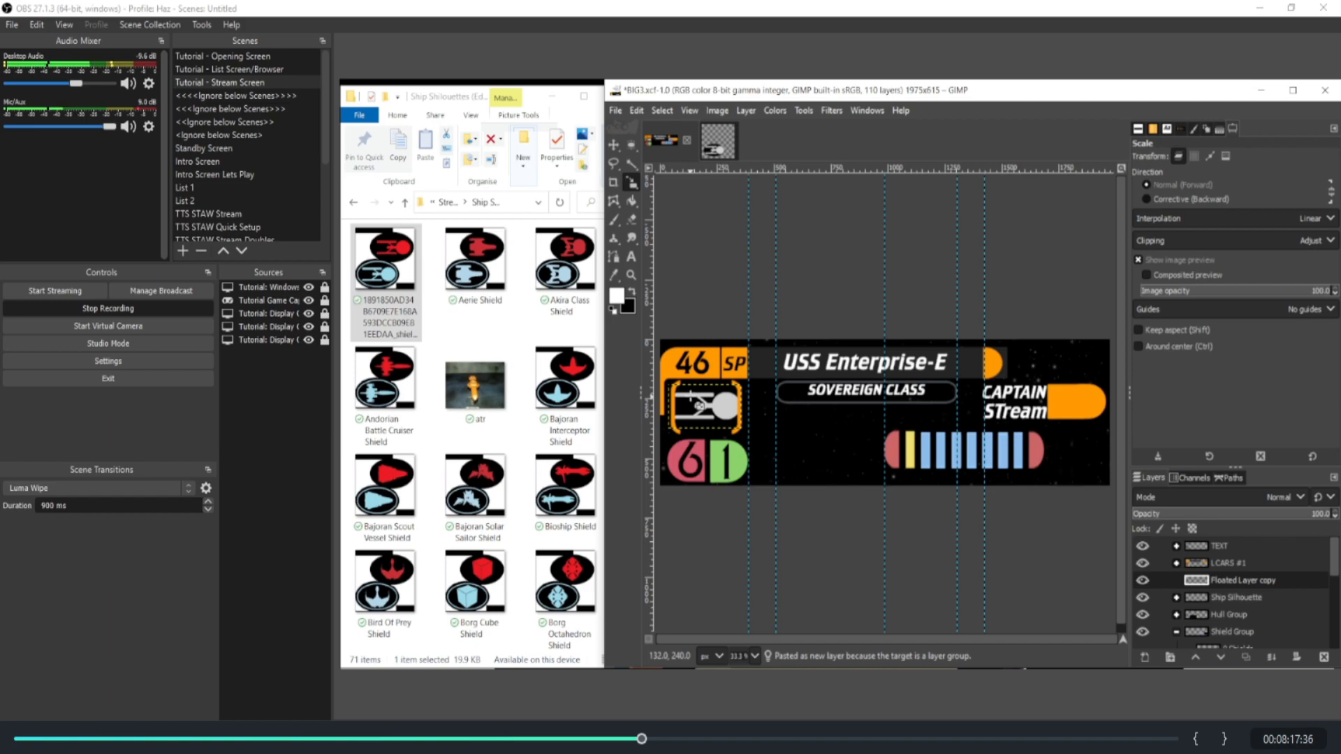
{"action": "left_click", "coordinate": [695, 396]}
{"action": "left_click_drag", "start_coordinate": [668, 403], "coordinate": [706, 387]}
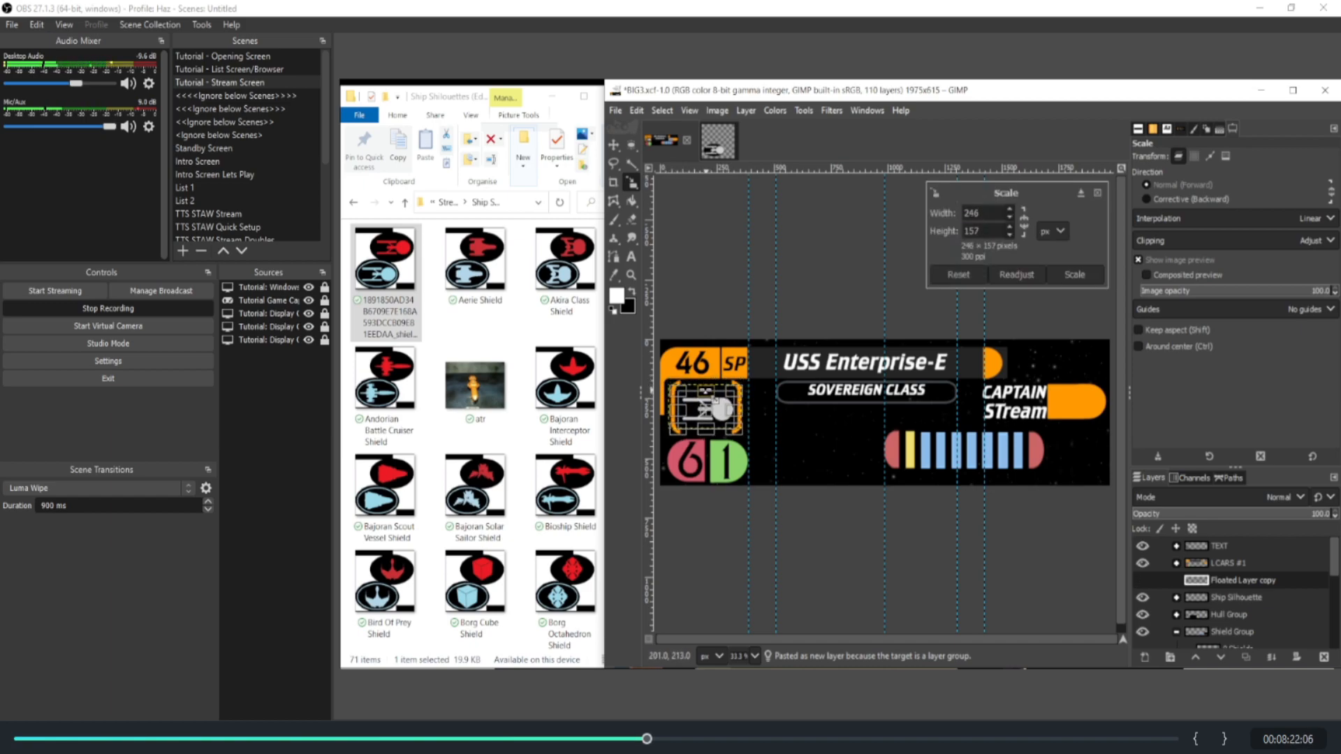
{"action": "left_click", "coordinate": [1064, 277]}
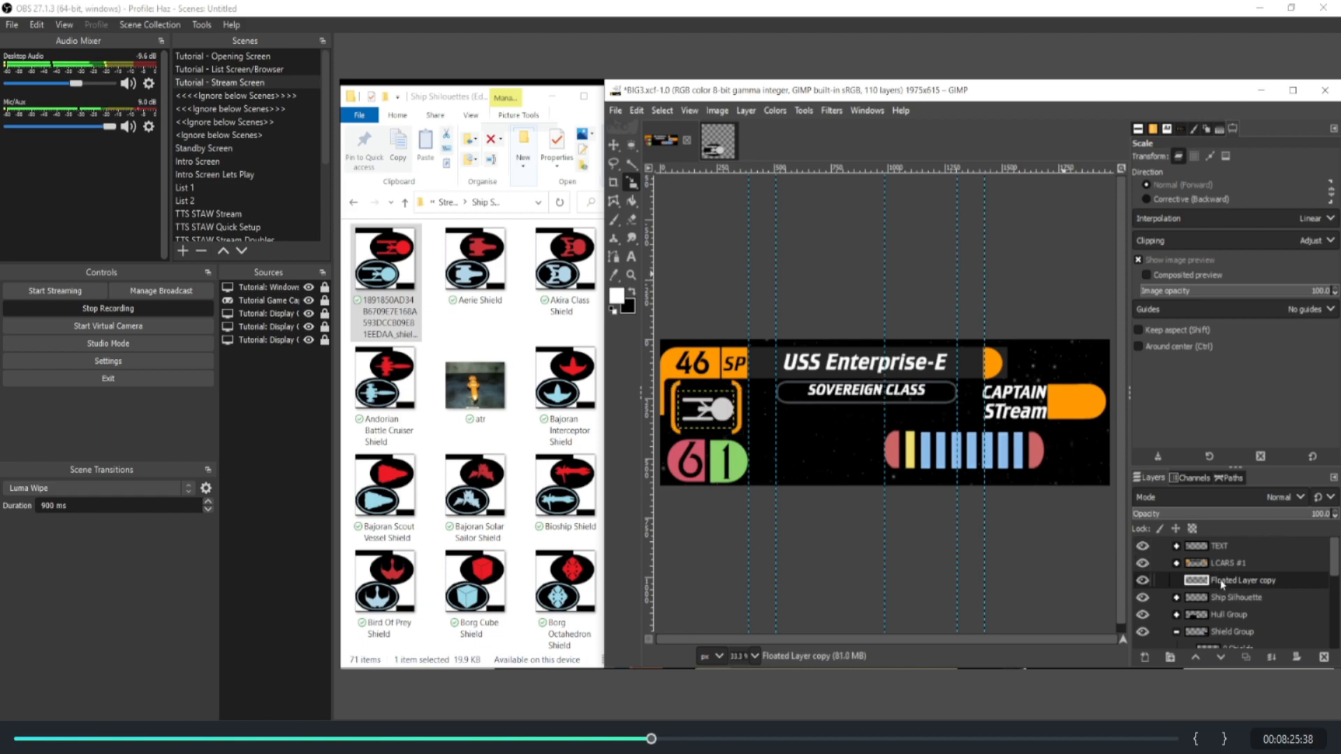
Step: Rename the pasted layer COnnie, expand the Ship Silhouette group and move the layer into it
{"action": "double_click", "coordinate": [1221, 581]}
{"action": "type", "text": "COn"}
{"action": "key", "text": "Return"}
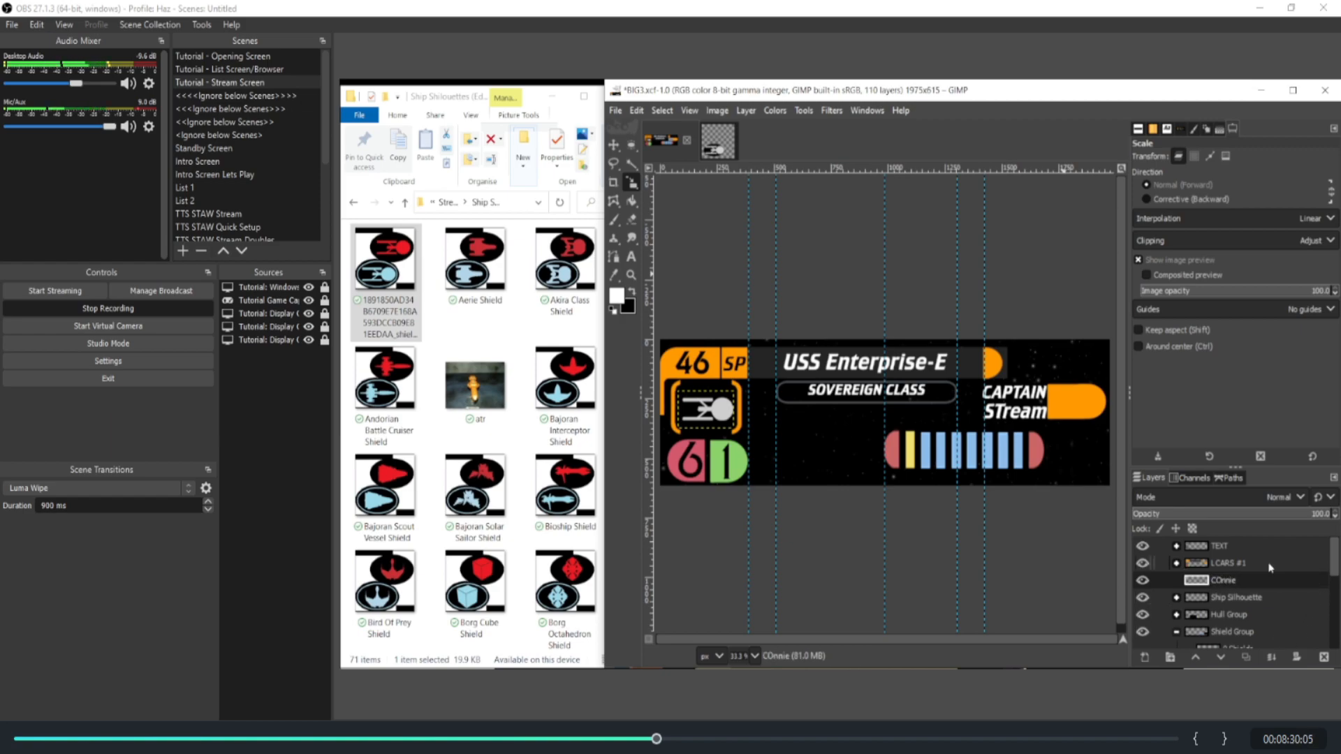
{"action": "left_click", "coordinate": [1176, 597]}
{"action": "mouse_move", "coordinate": [1242, 584]}
{"action": "left_mouse_down"}
{"action": "mouse_move", "coordinate": [1223, 585]}
{"action": "mouse_move", "coordinate": [1229, 632]}
{"action": "mouse_move", "coordinate": [1238, 592]}
{"action": "left_mouse_up"}
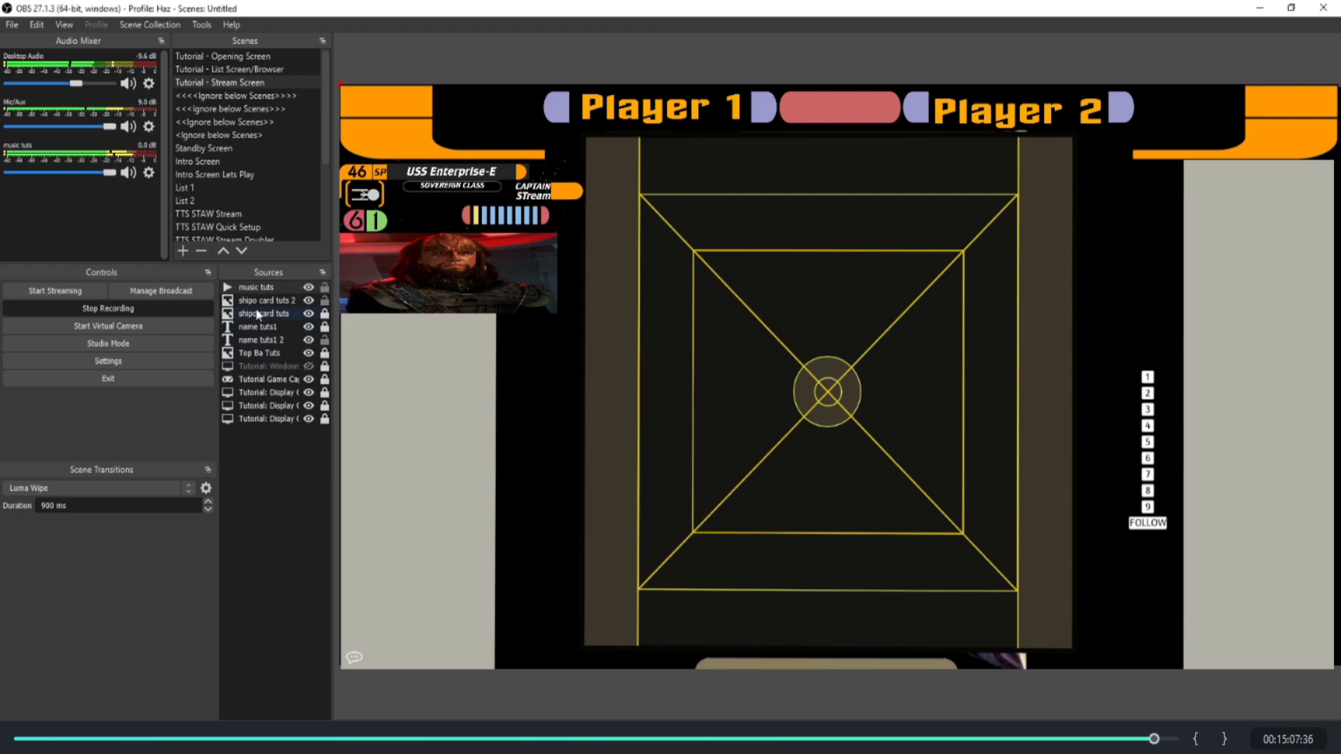
Step: Switch to OBS and toggle the music tuts source off and on twice, leaving it visible
{"action": "left_click", "coordinate": [309, 287]}
{"action": "left_click", "coordinate": [308, 287]}
{"action": "left_click", "coordinate": [309, 288]}
{"action": "left_click", "coordinate": [308, 289]}
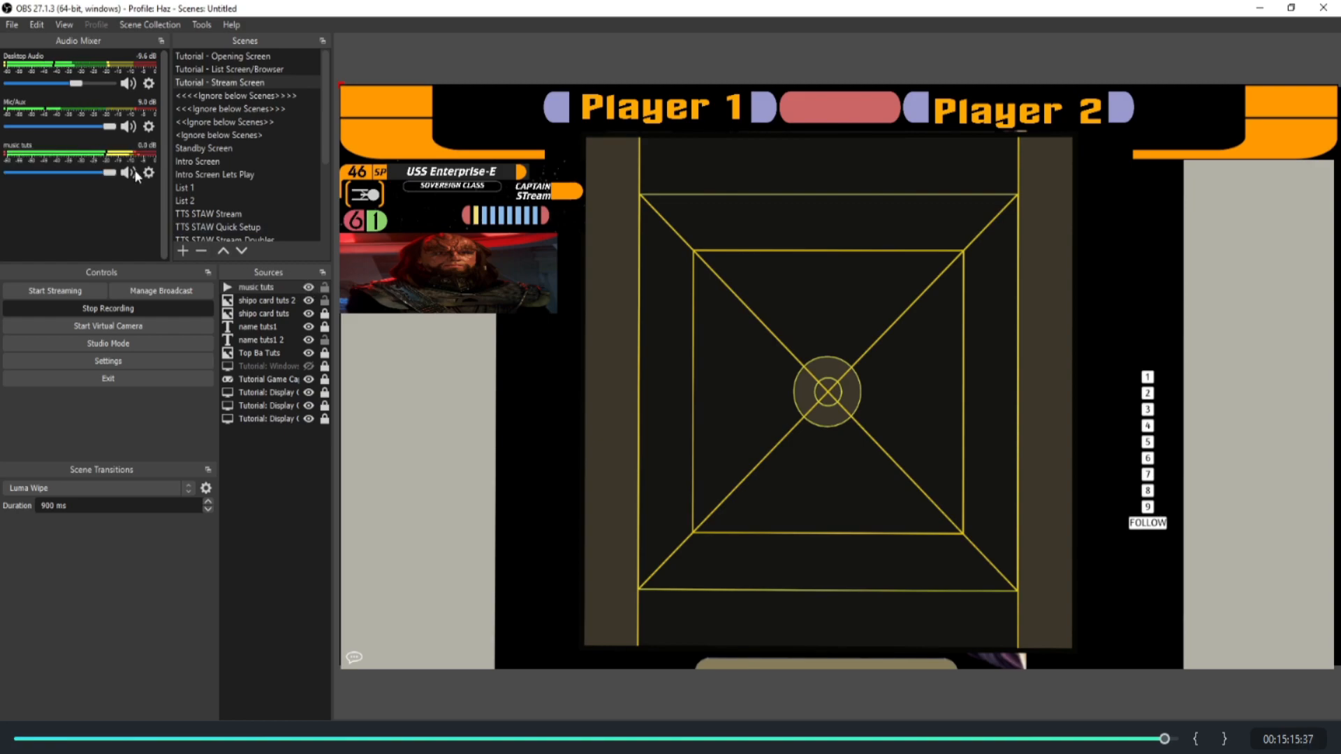